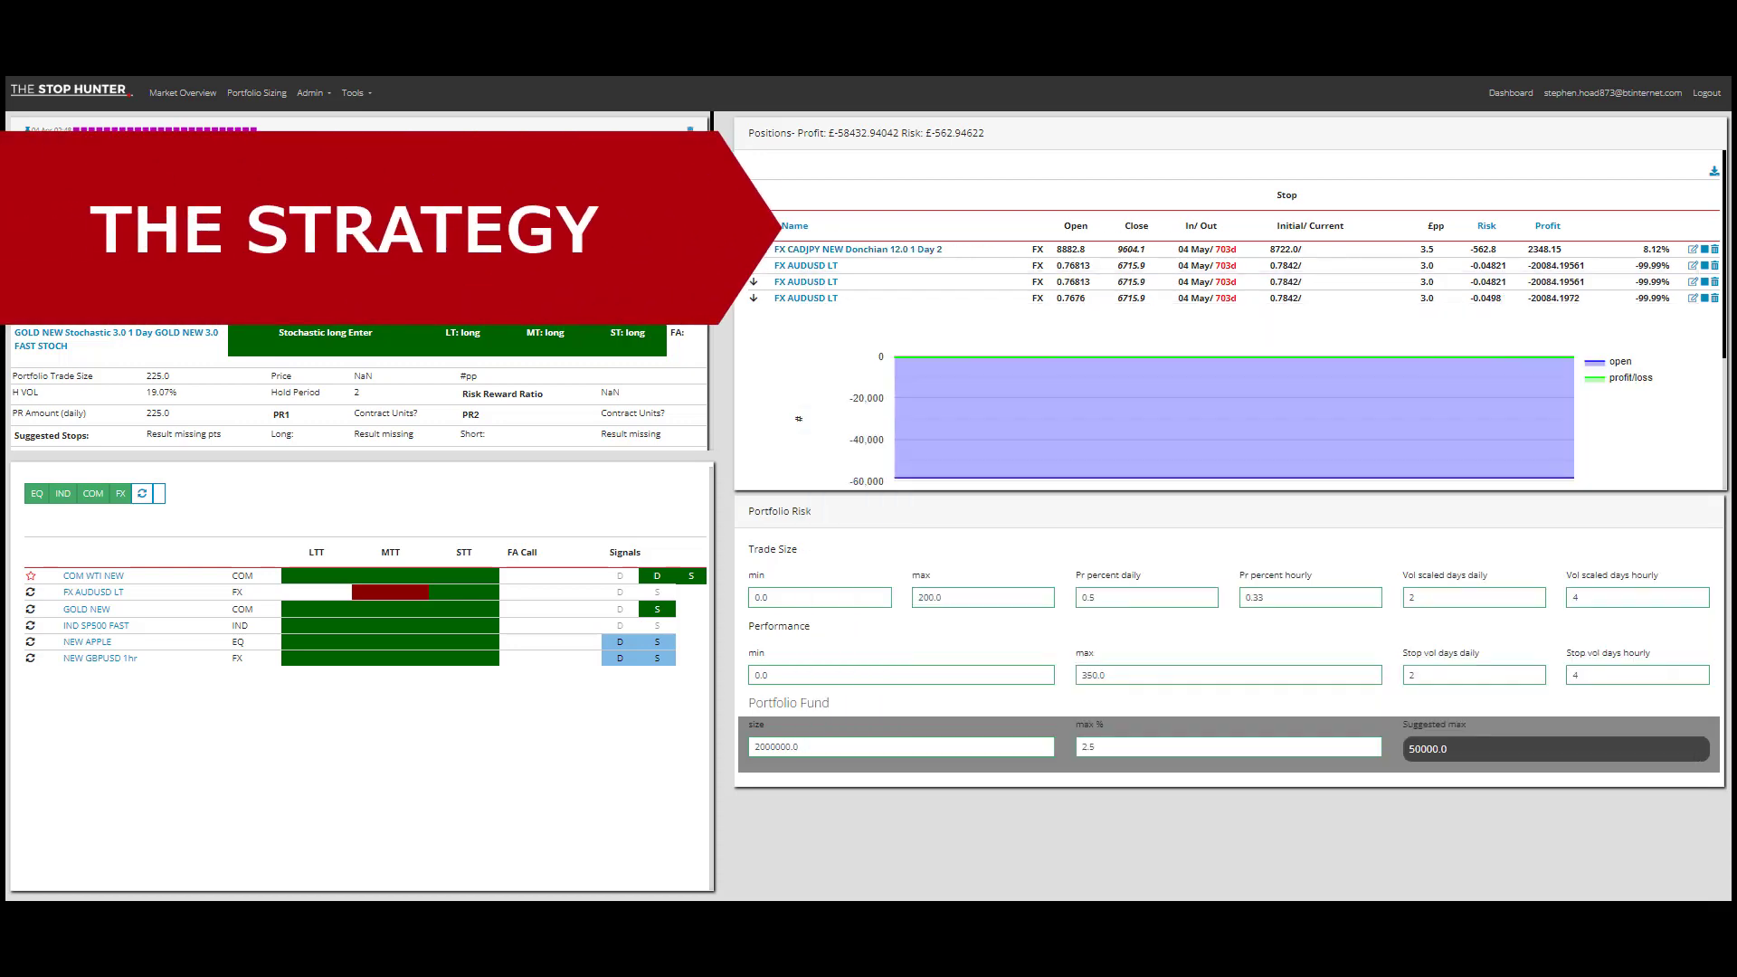
Open the Stocks list from the Admin menu and go to page 4
{"action": "left_click", "coordinate": [310, 94]}
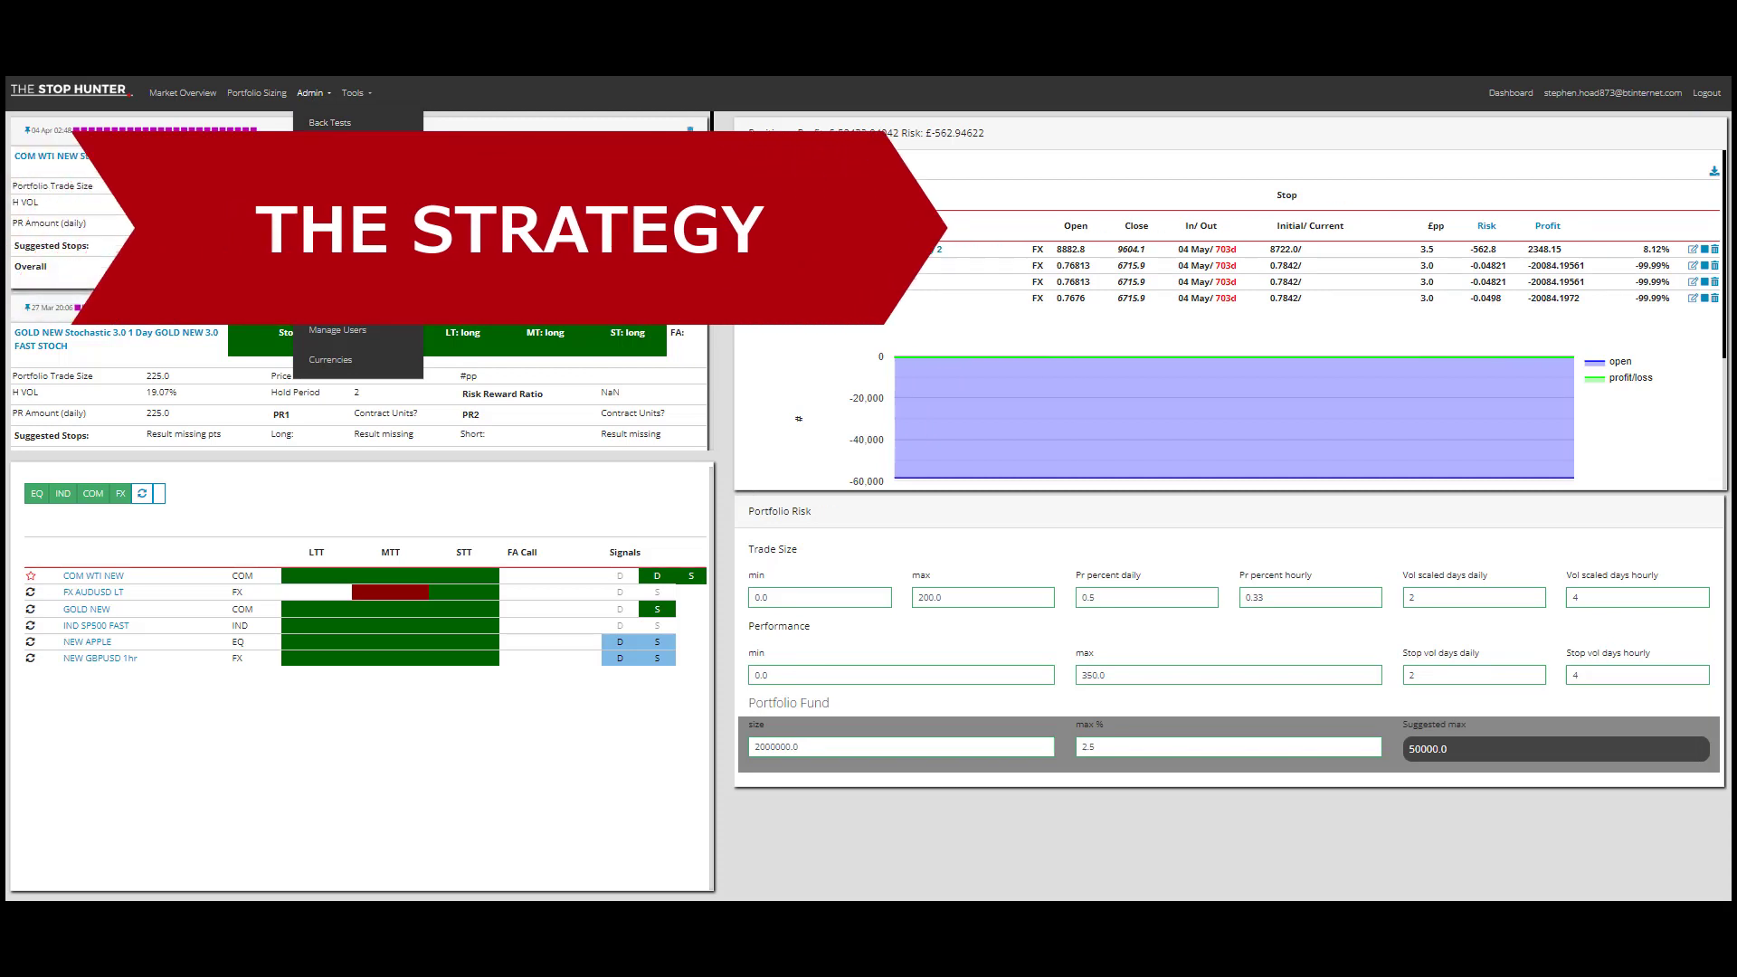
{"action": "left_click", "coordinate": [337, 183]}
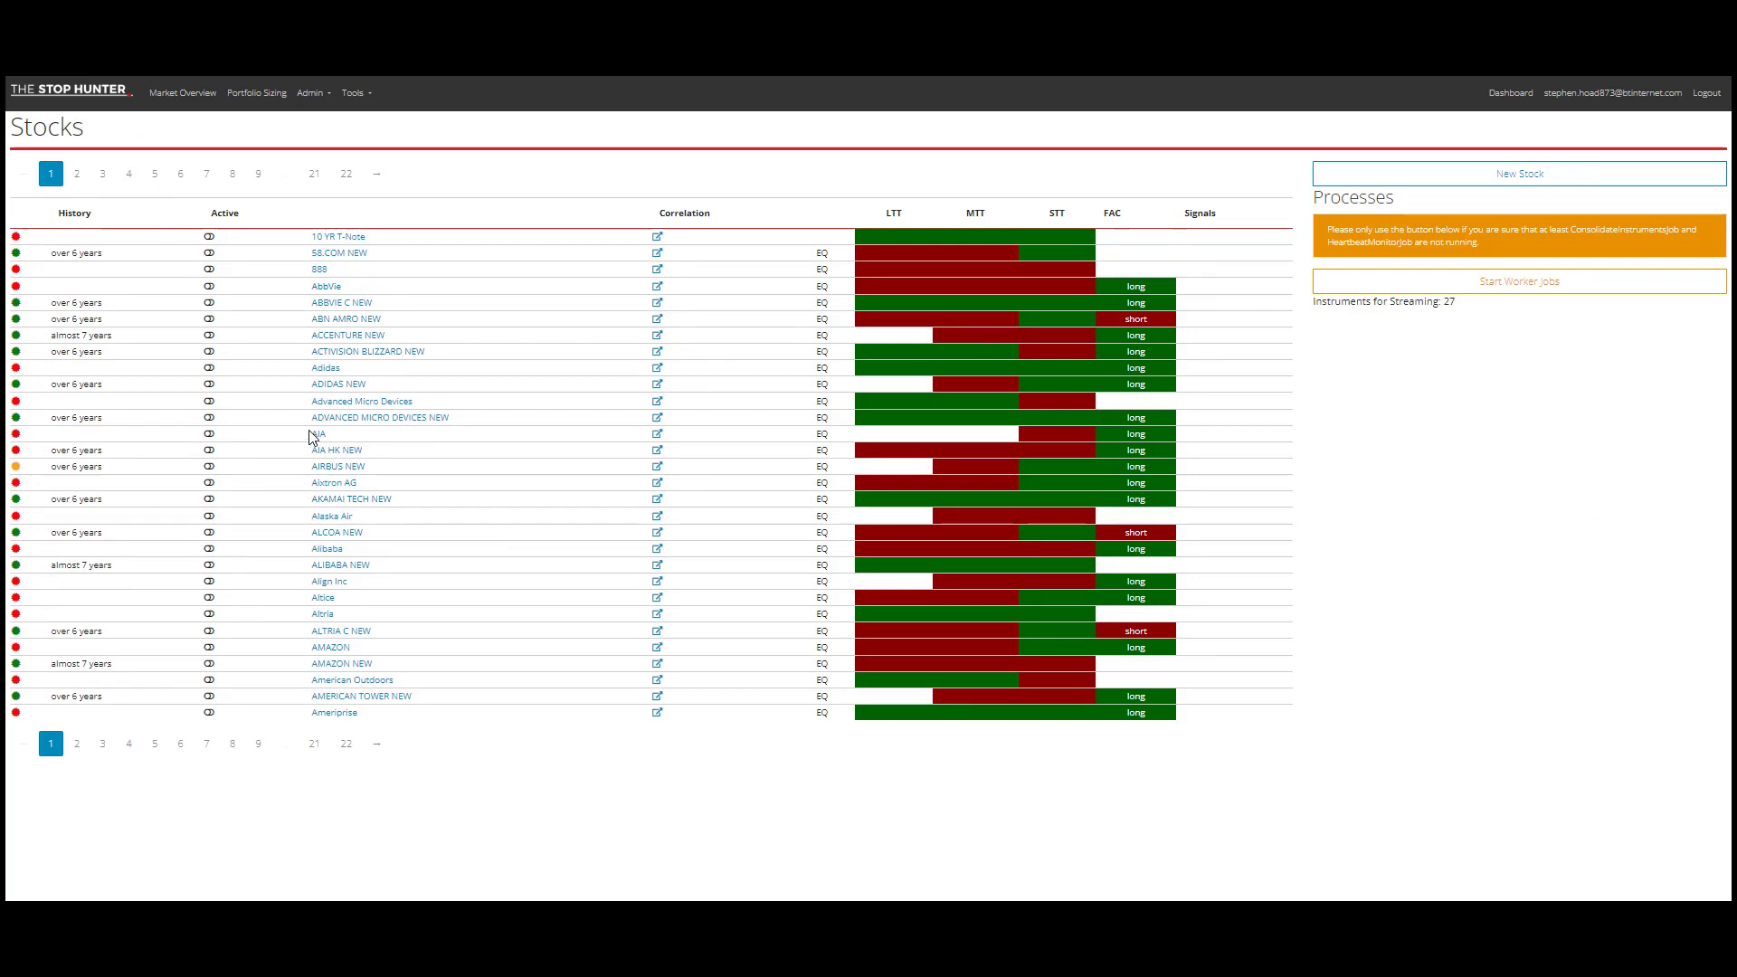
{"action": "left_click", "coordinate": [131, 744]}
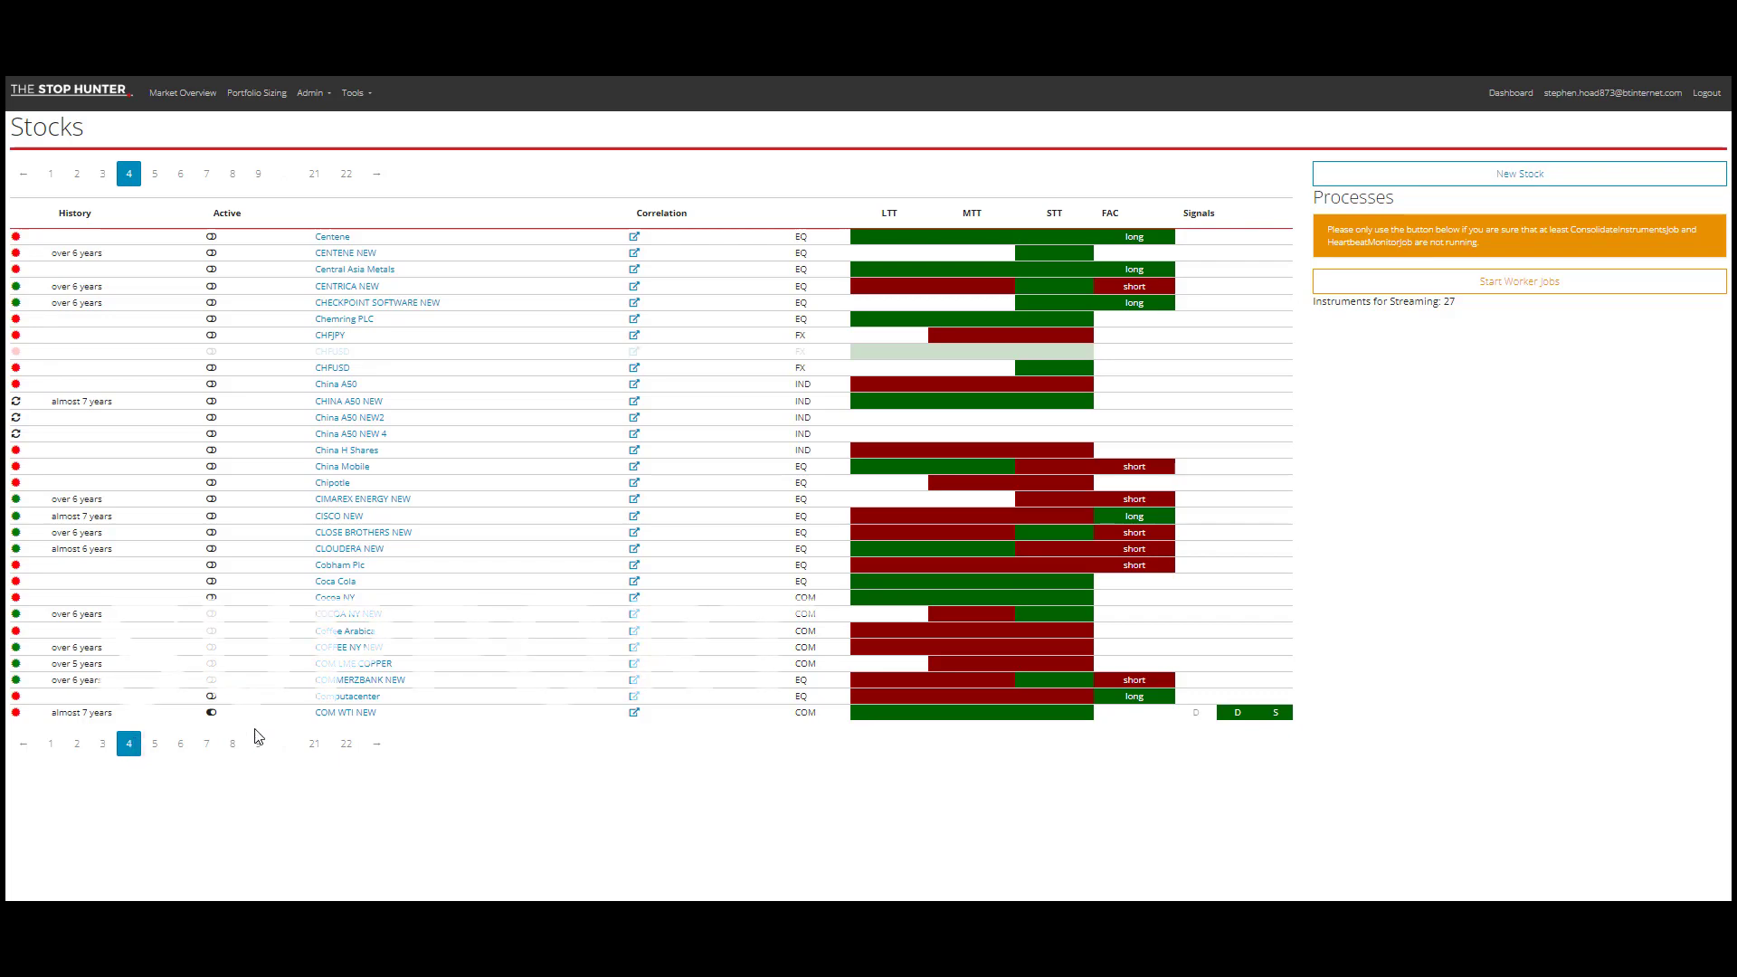
Open the COM WTI NEW instrument page from the stocks table
{"action": "left_click", "coordinate": [344, 714]}
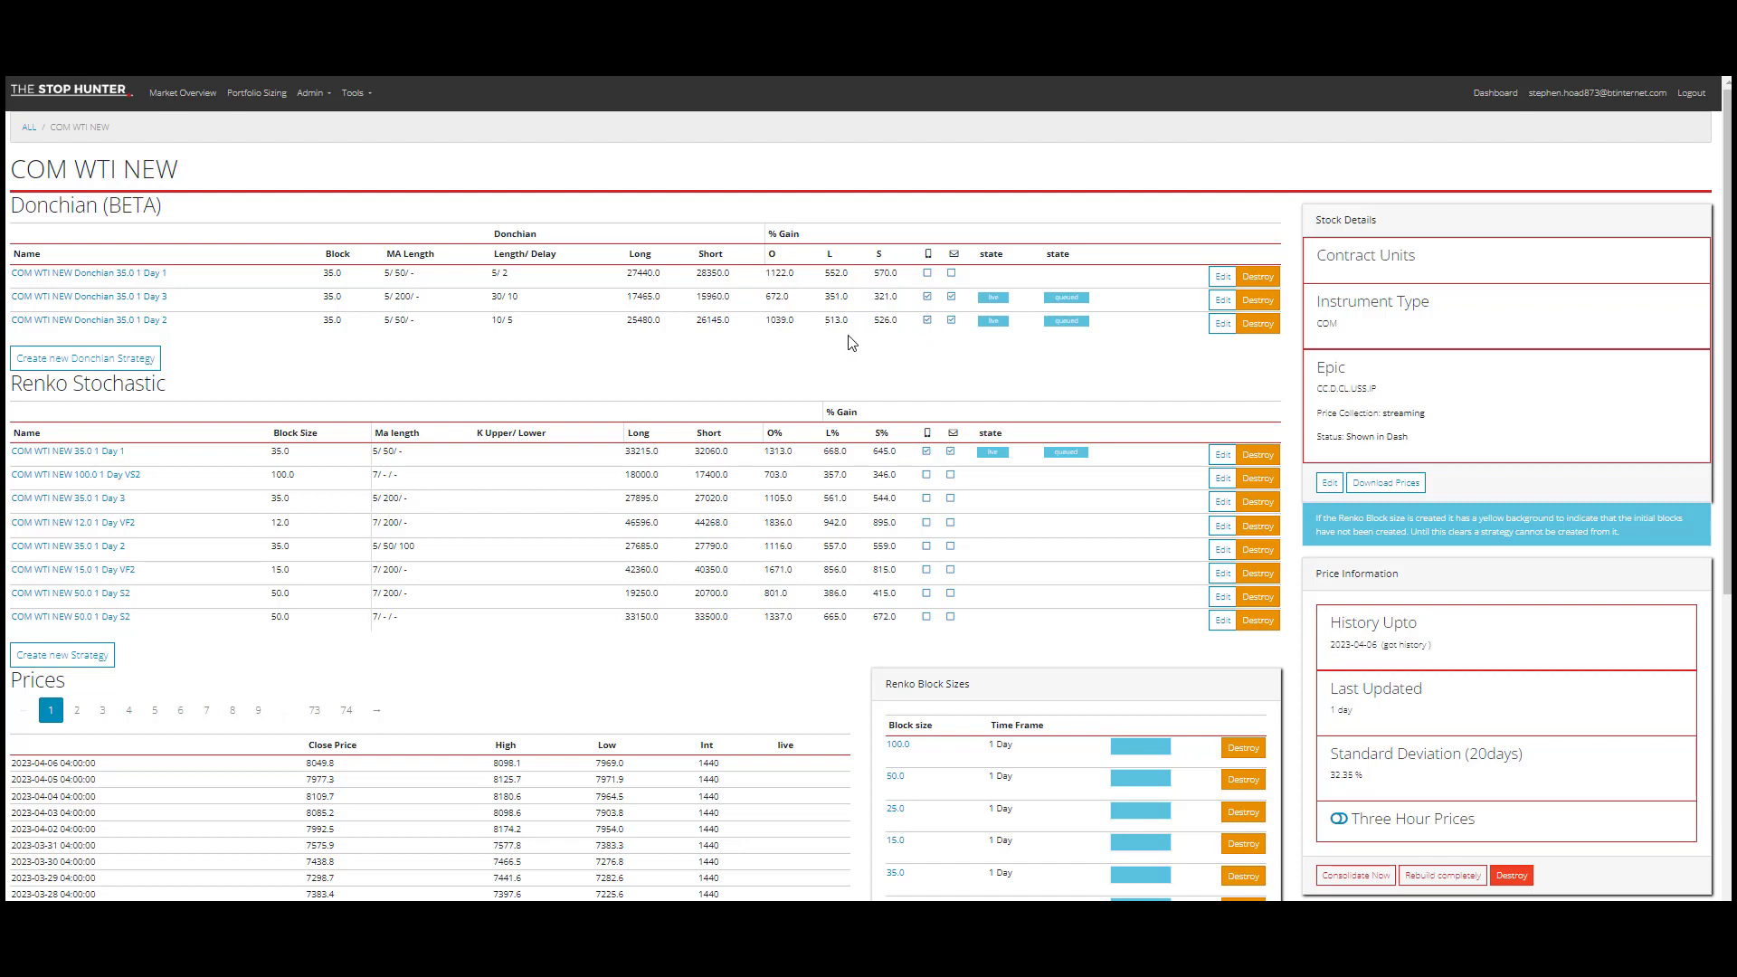
Open the Donchian 35.0 1 Day 2 strategy and view page 3 of its analysis blocks
{"action": "left_click", "coordinate": [126, 321]}
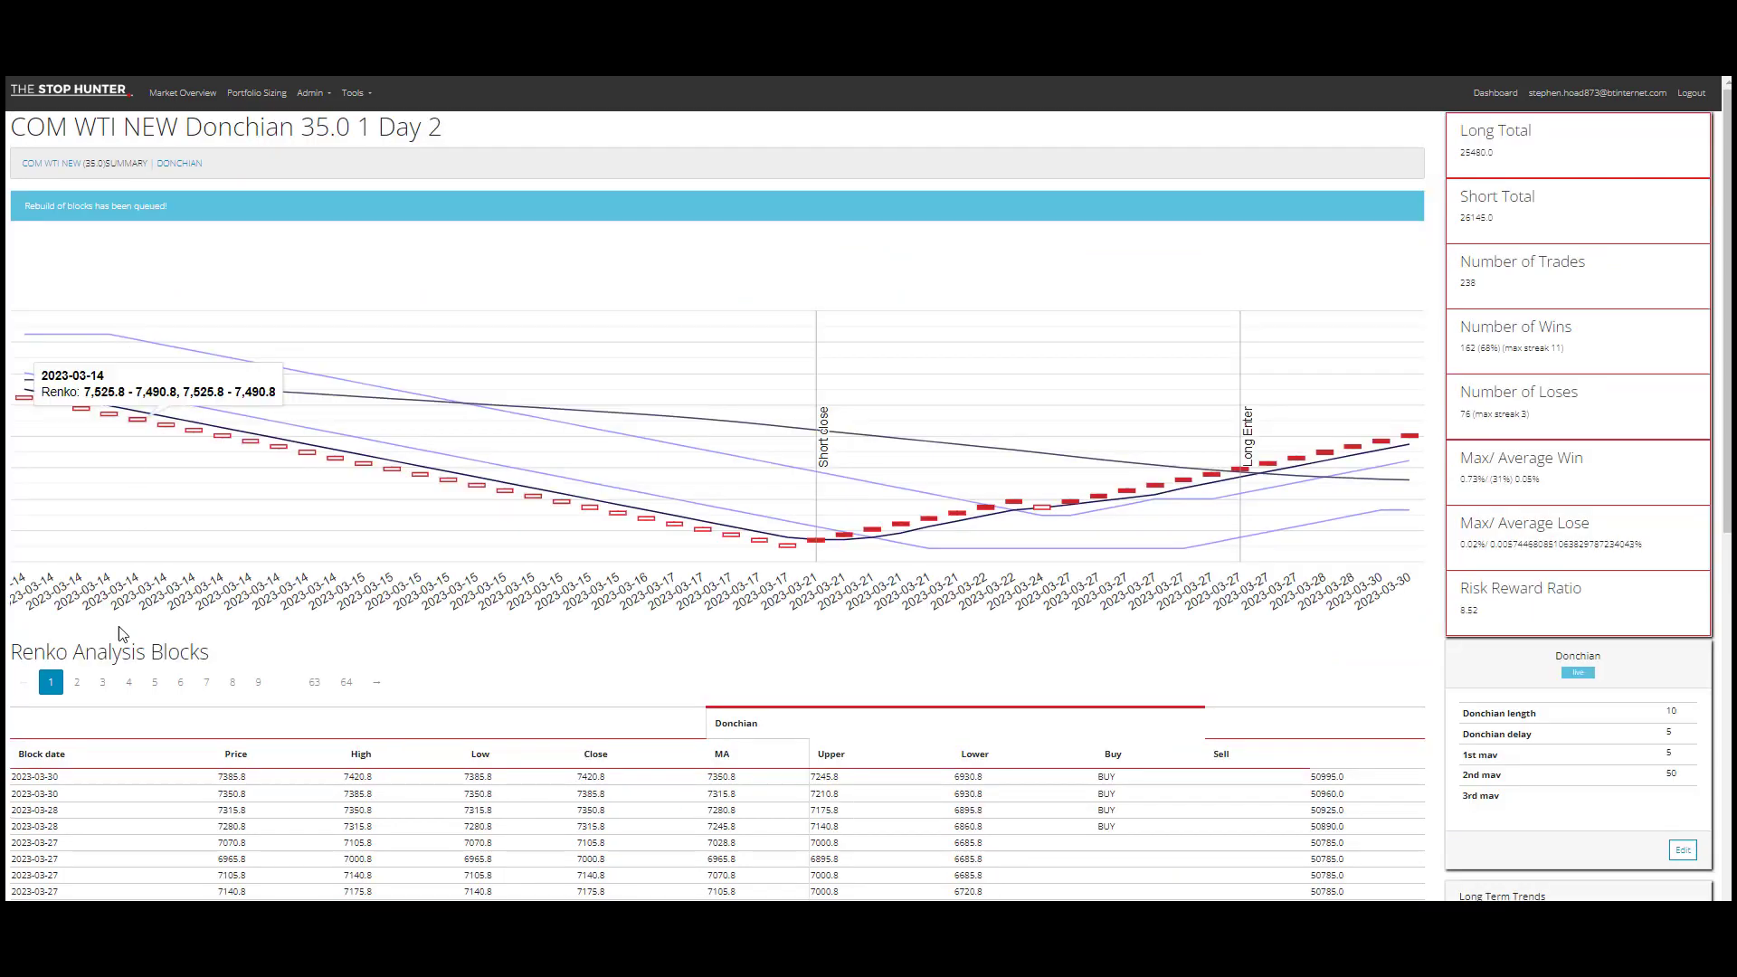
{"action": "left_click", "coordinate": [104, 685]}
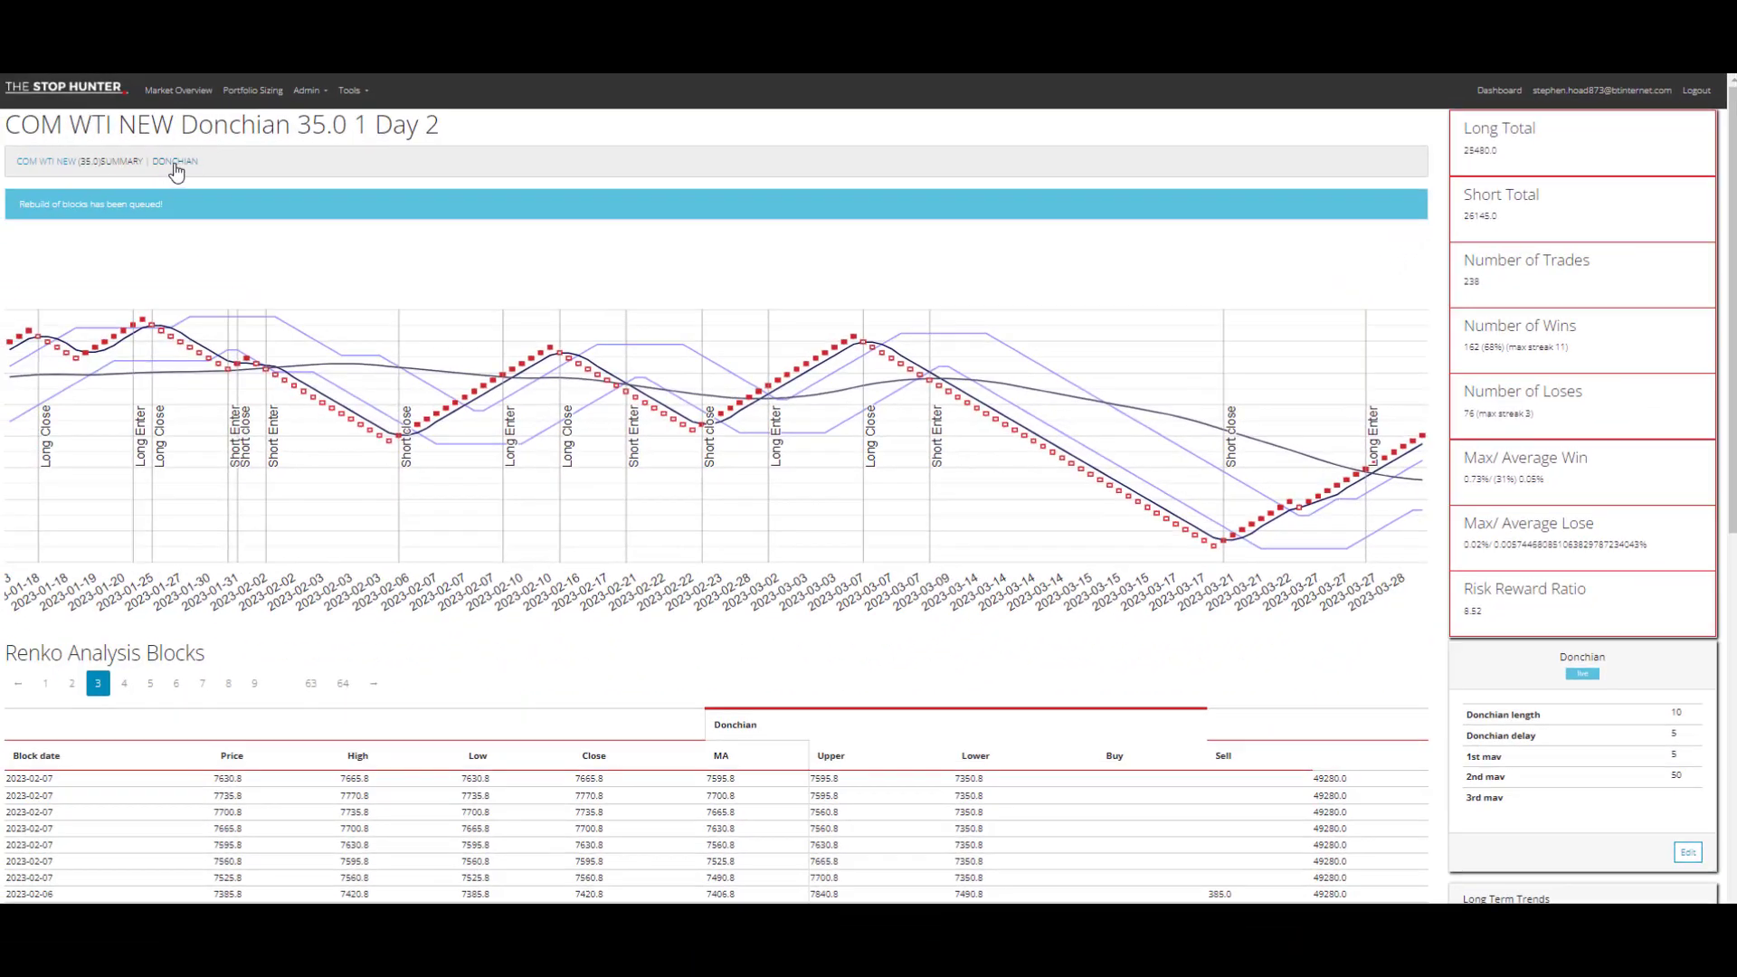
Open the Donchian performance summary and inspect the accumulative profit and drawdown chart
{"action": "left_click", "coordinate": [177, 163]}
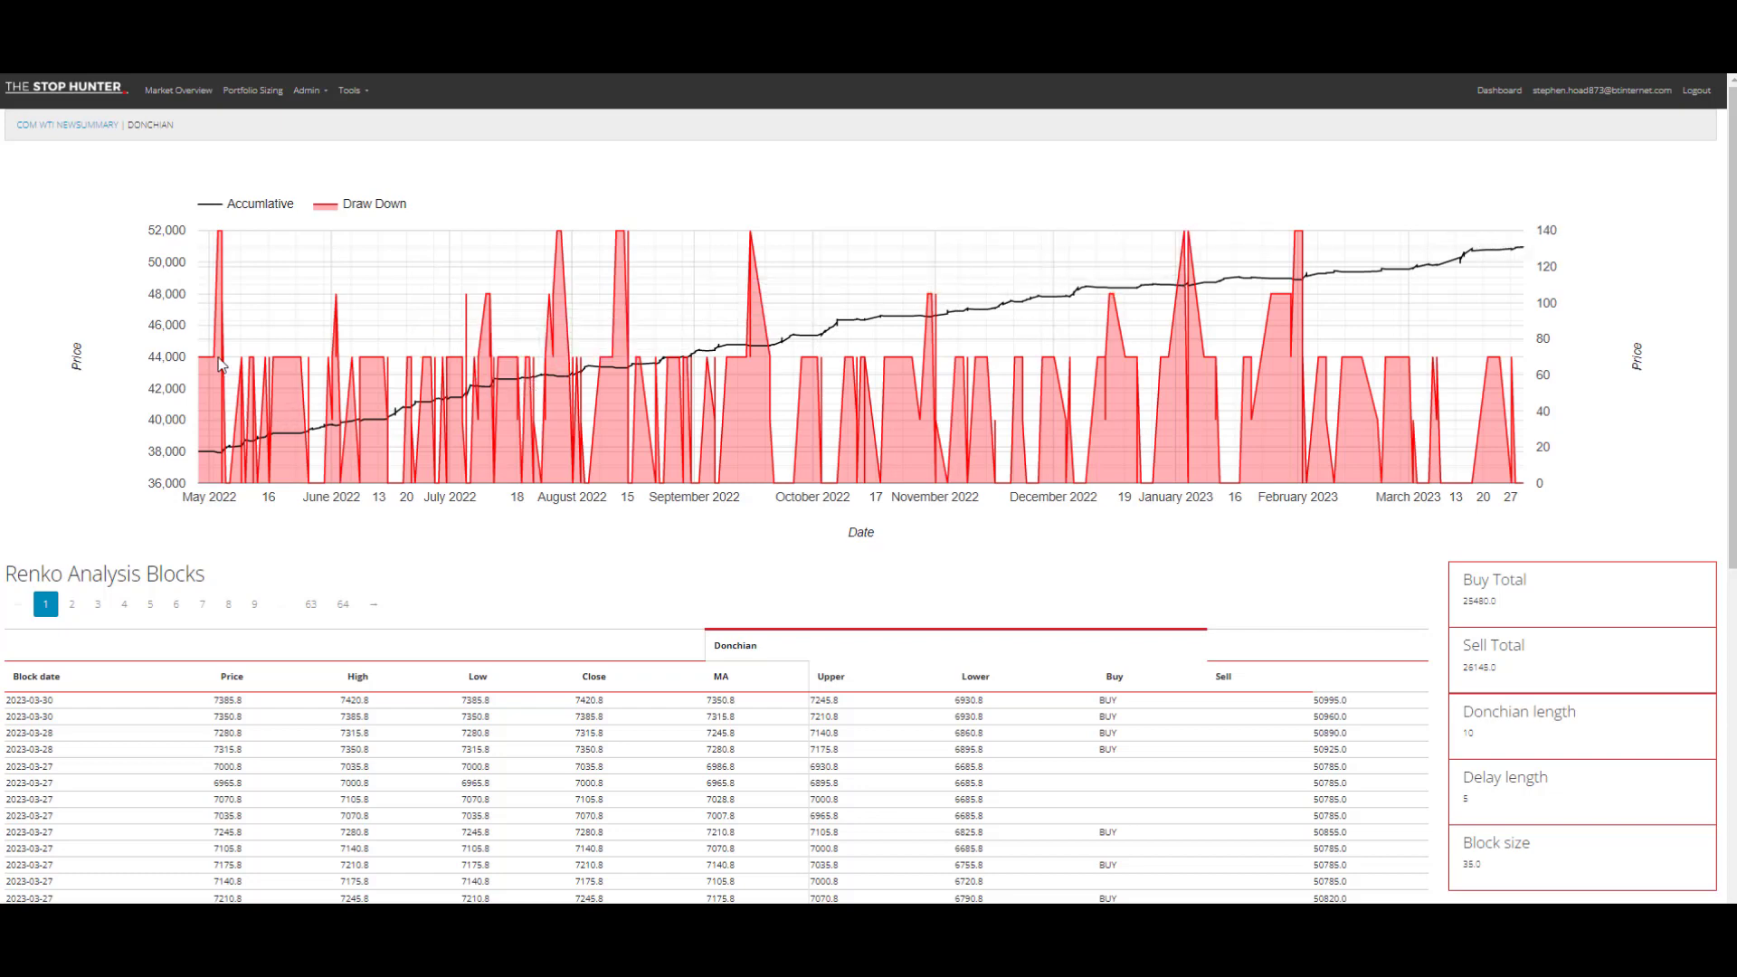
{"action": "mouse_move", "coordinate": [213, 365]}
Recheck page 3 of the Donchian 35.0 1 Day 2 strategy, then return to the COM WTI NEW overview
{"action": "left_click", "coordinate": [52, 127]}
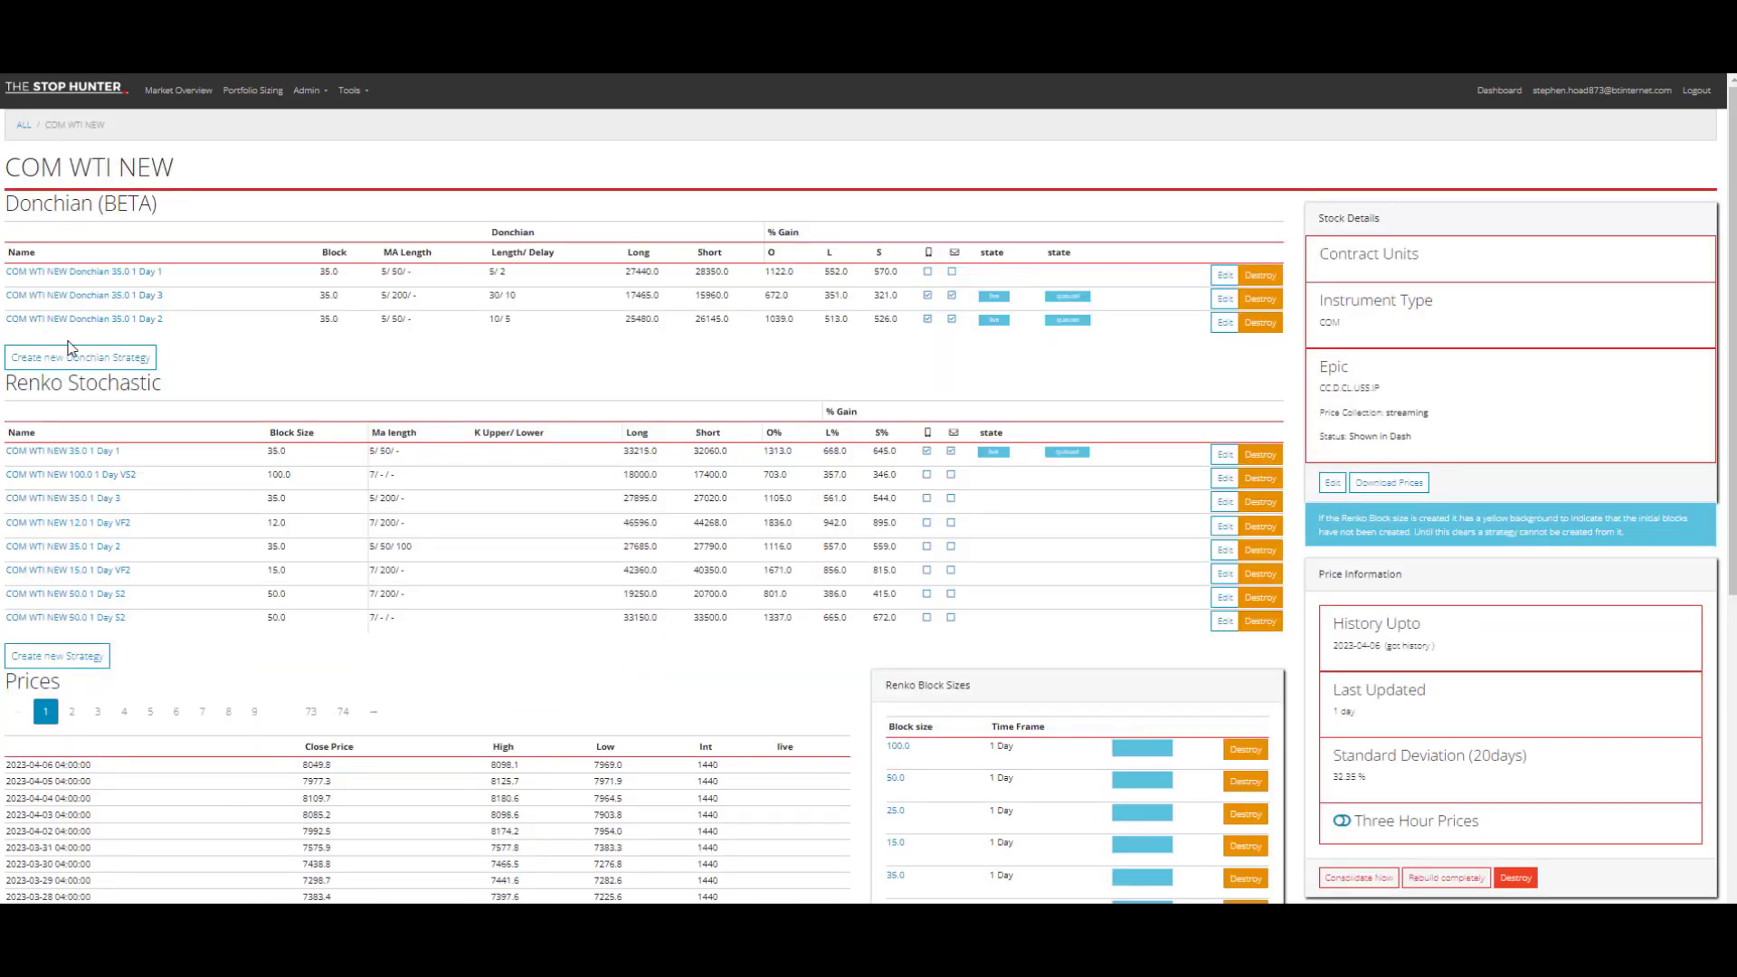
{"action": "left_click", "coordinate": [84, 321]}
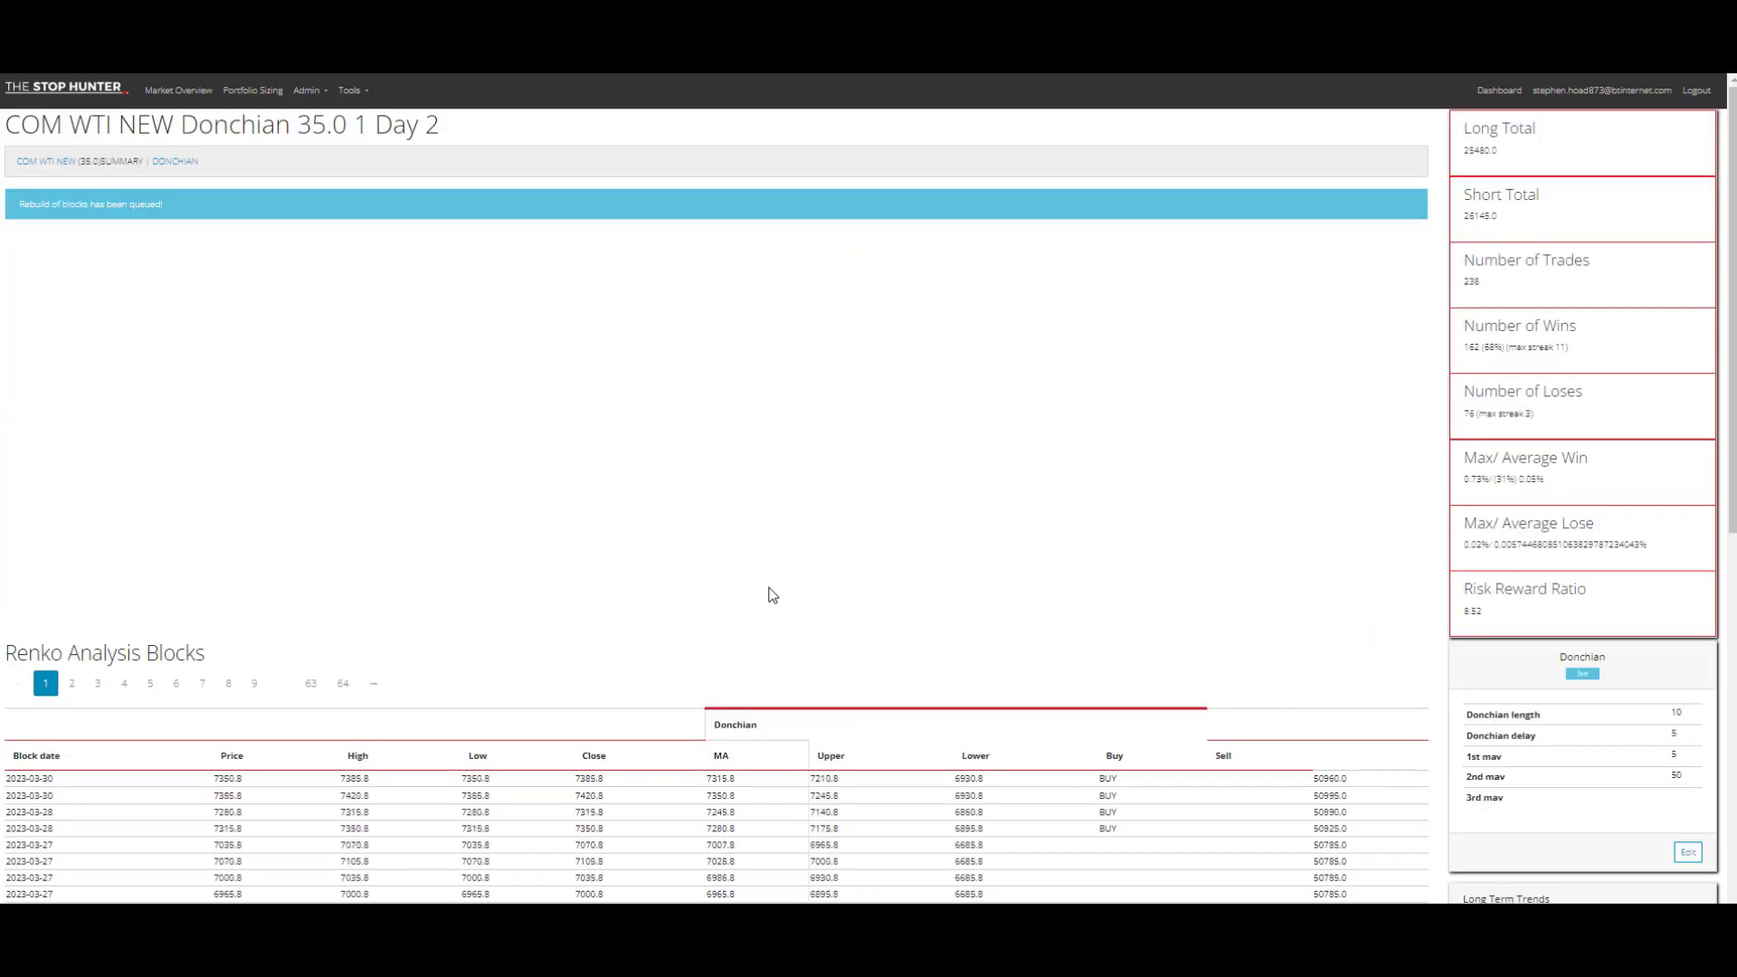
{"action": "left_click", "coordinate": [98, 684]}
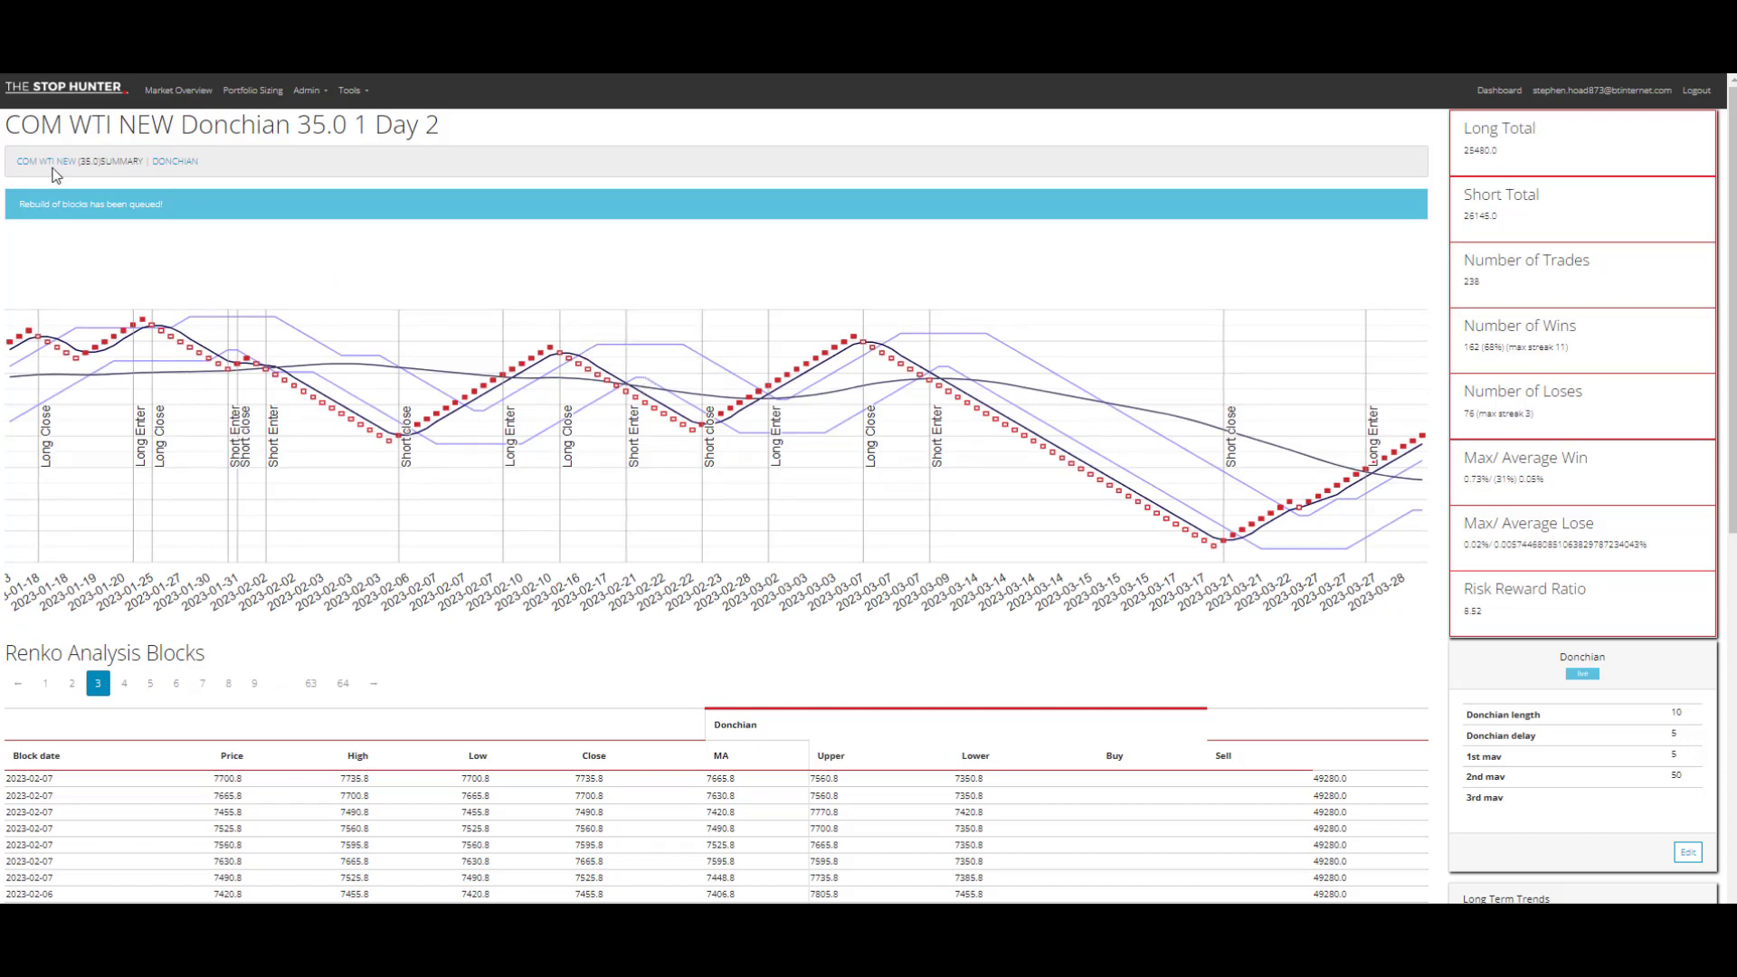
{"action": "left_click", "coordinate": [36, 161]}
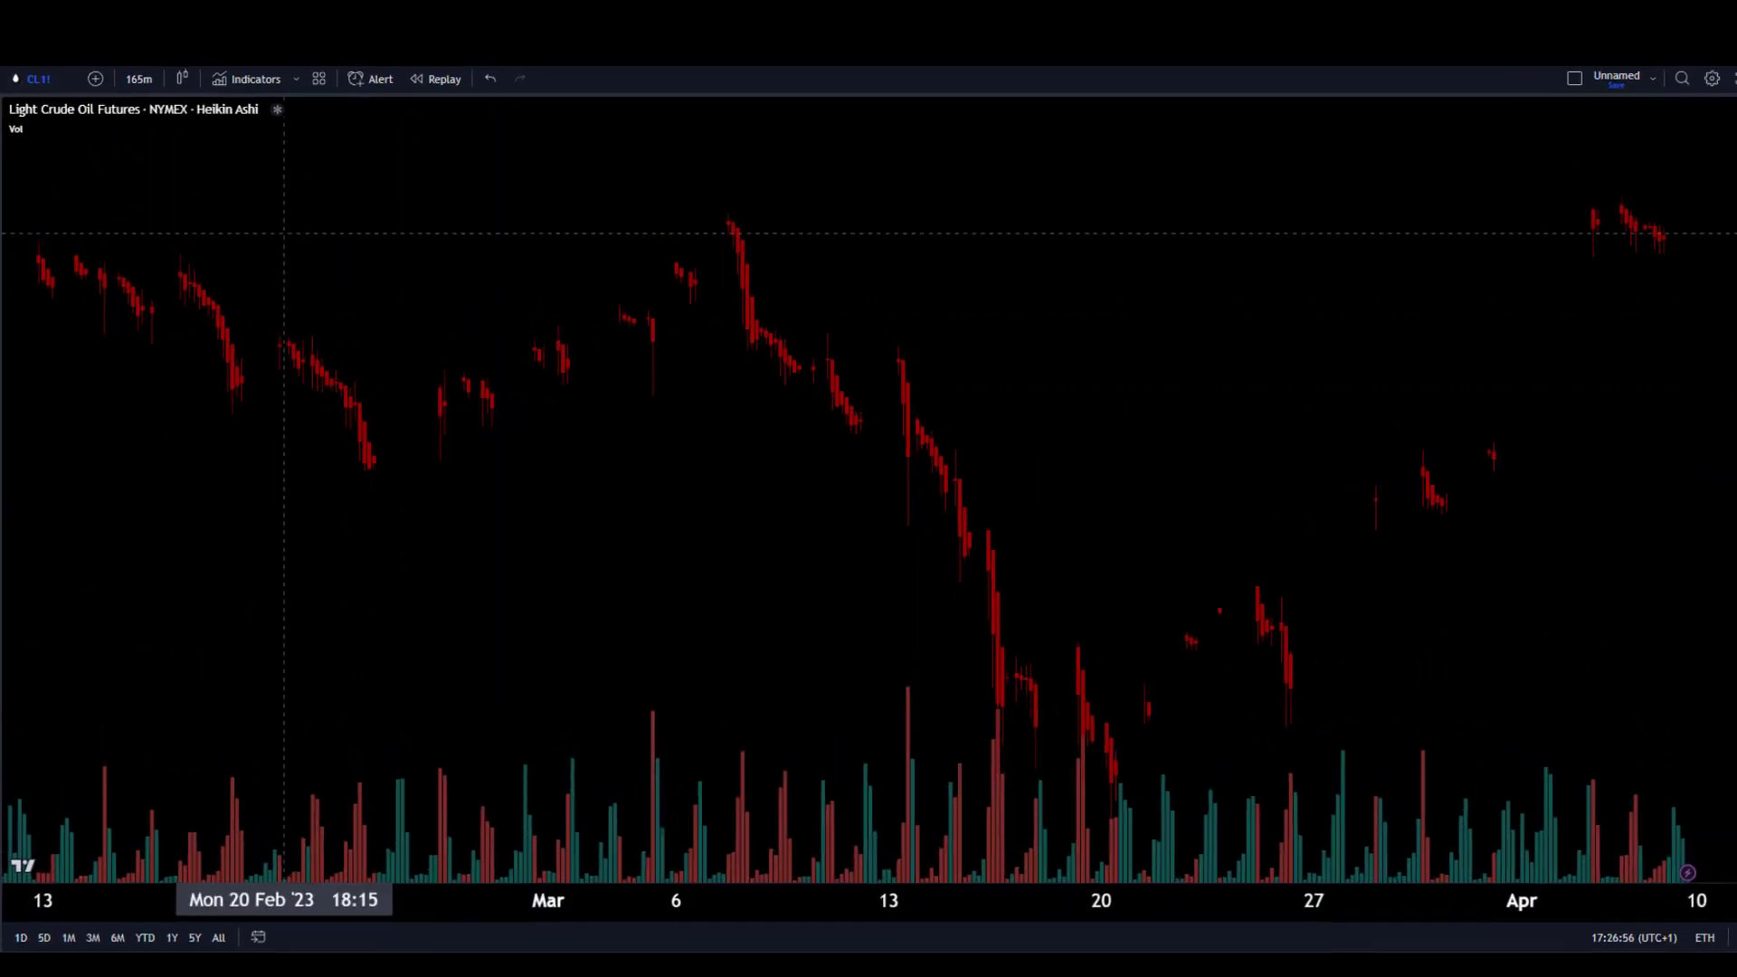
Switch the CL1! chart to 1-minute Renko bricks and remove the Vol indicator
{"action": "scroll", "coordinate": [667, 267], "scroll_direction": "right", "scroll_amount": 3}
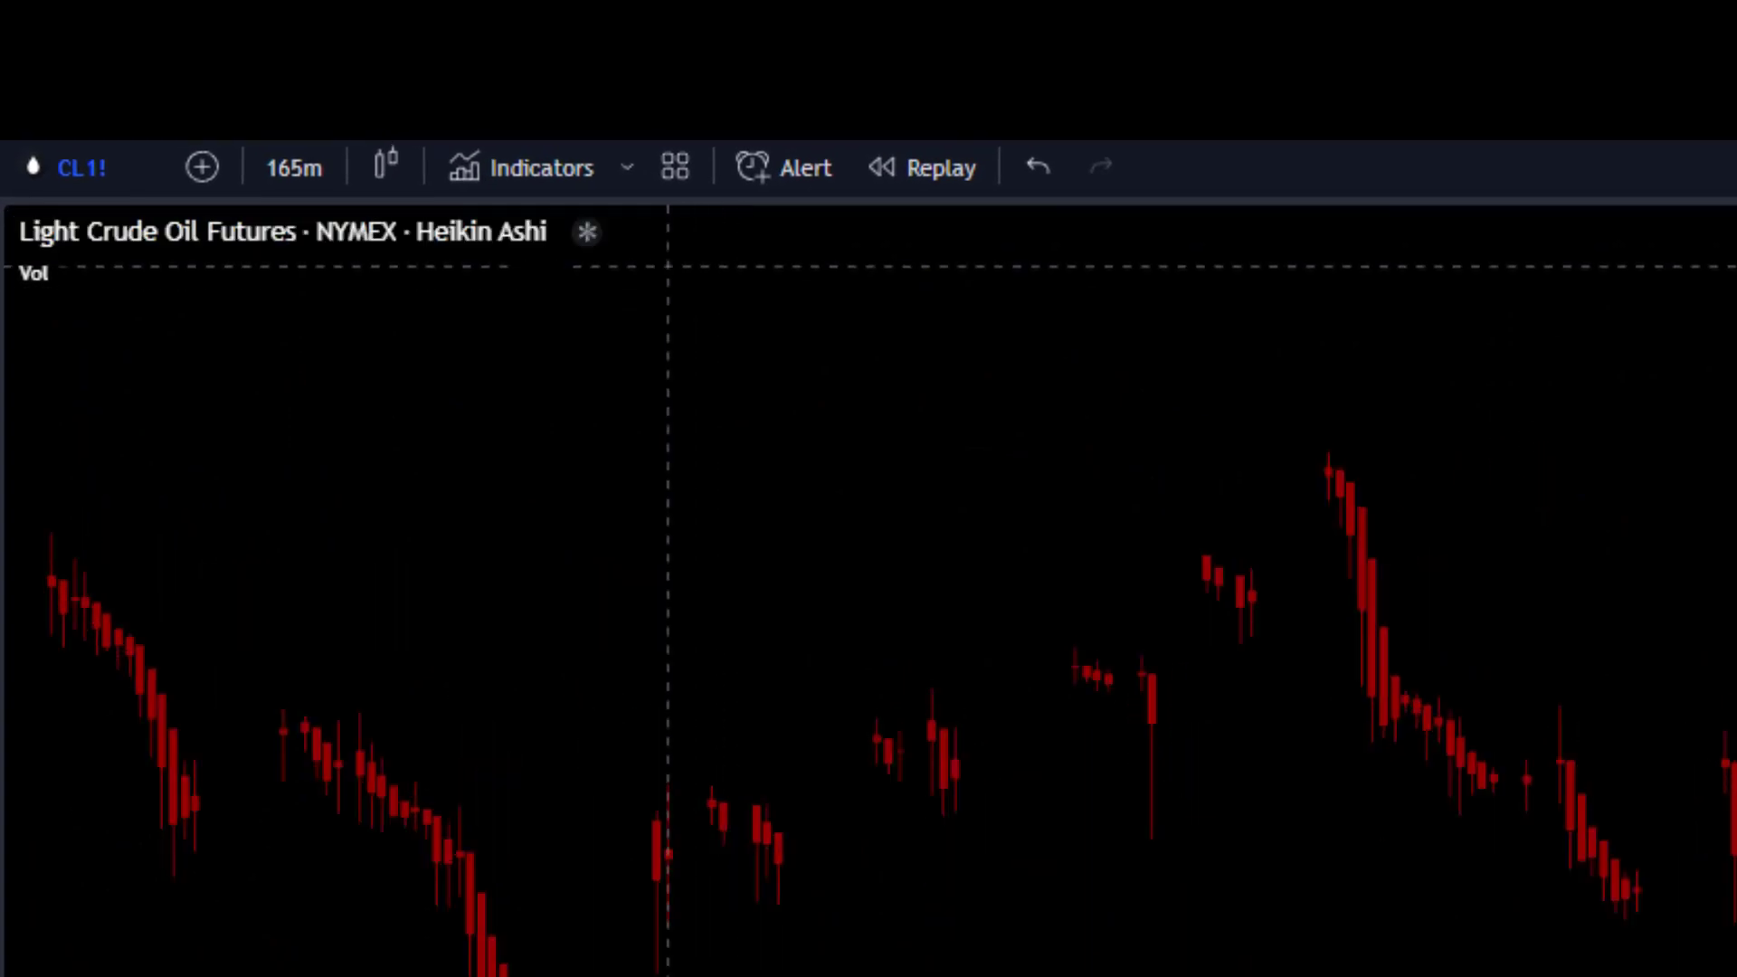
{"action": "left_click", "coordinate": [298, 166]}
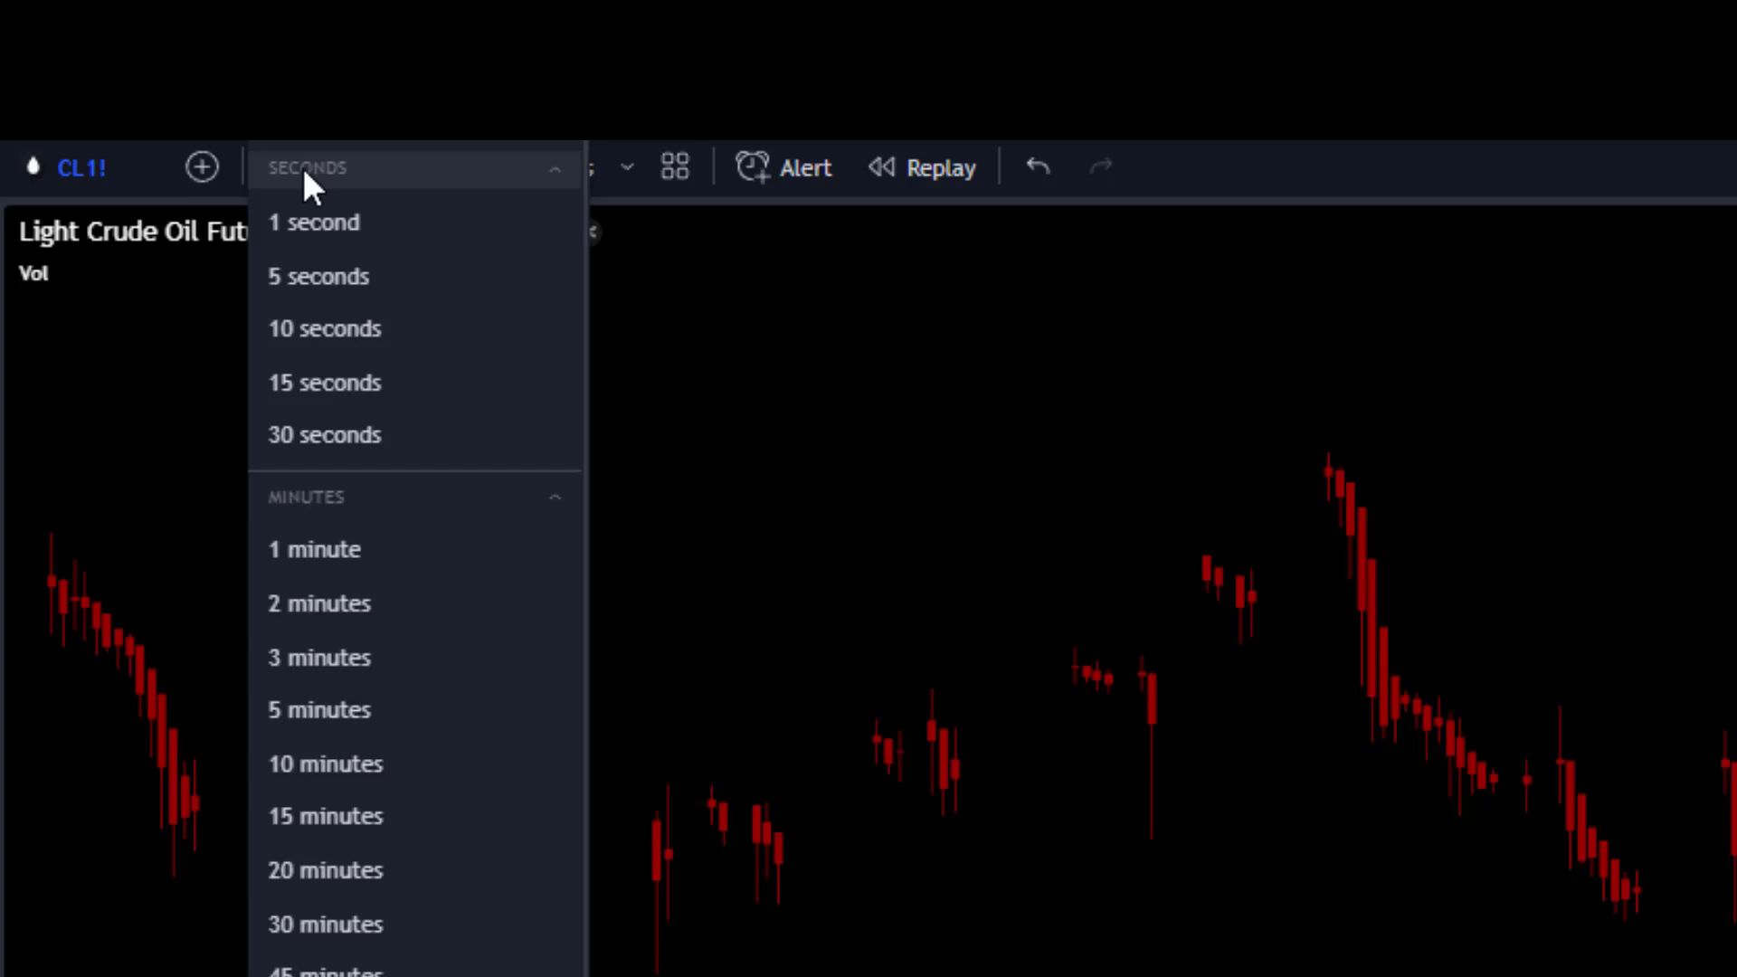
{"action": "left_click", "coordinate": [349, 548]}
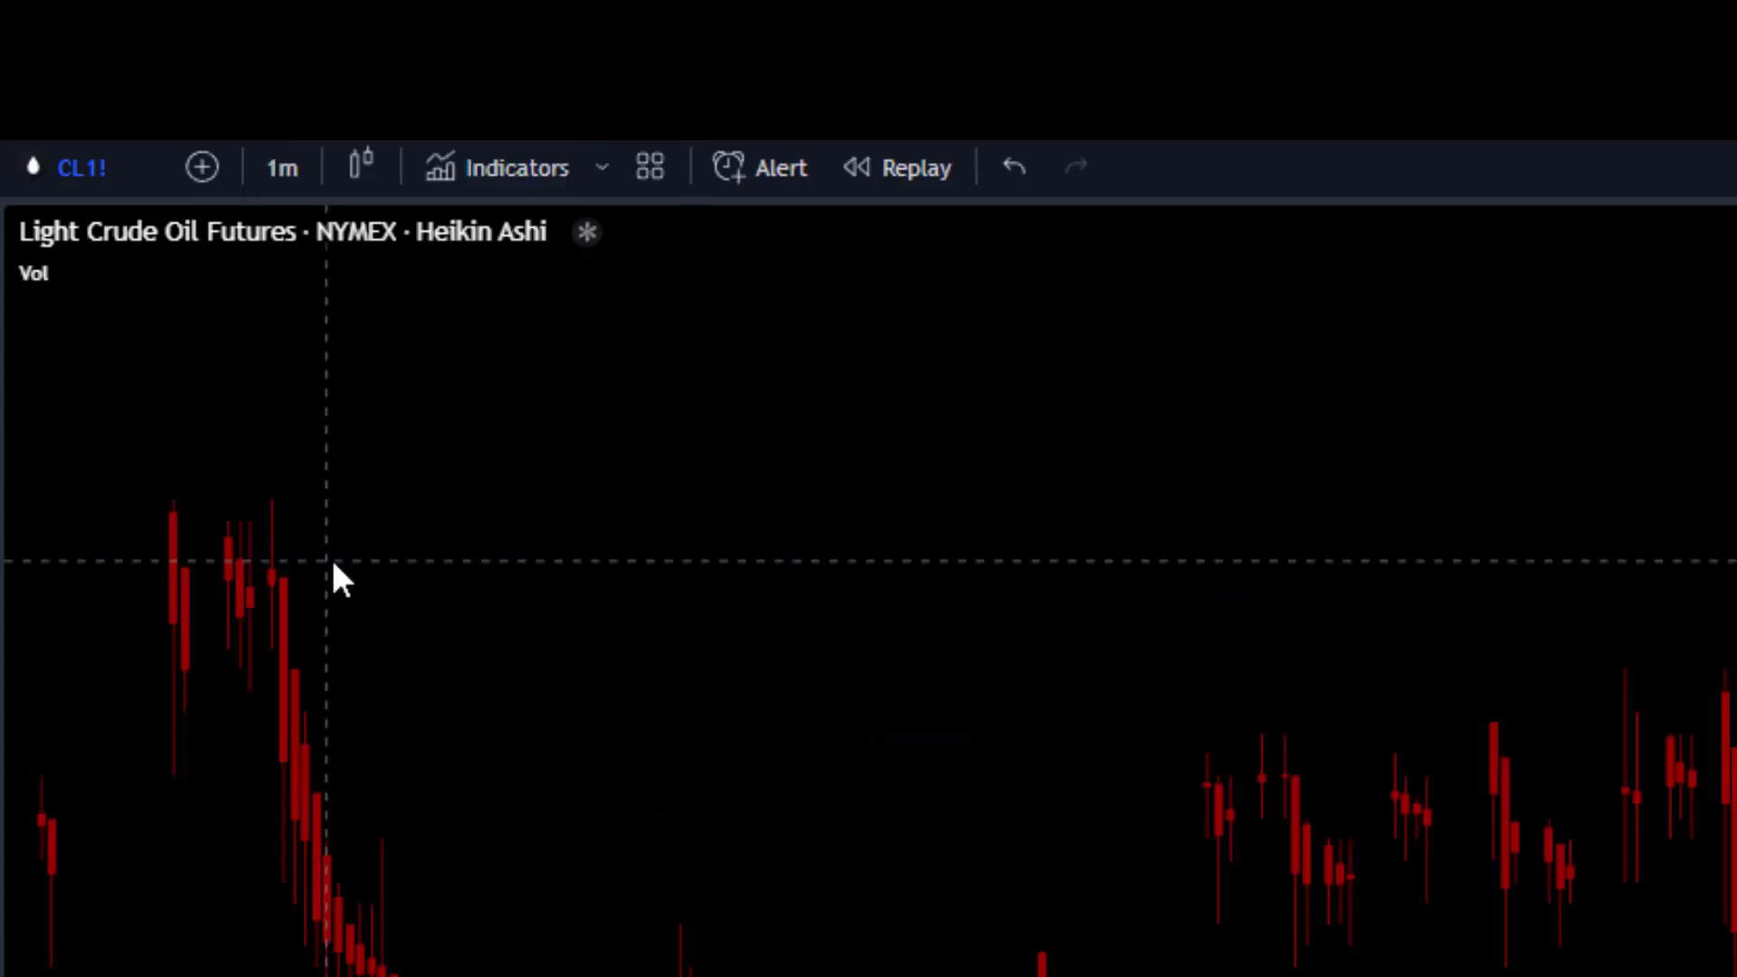
{"action": "left_click", "coordinate": [355, 173]}
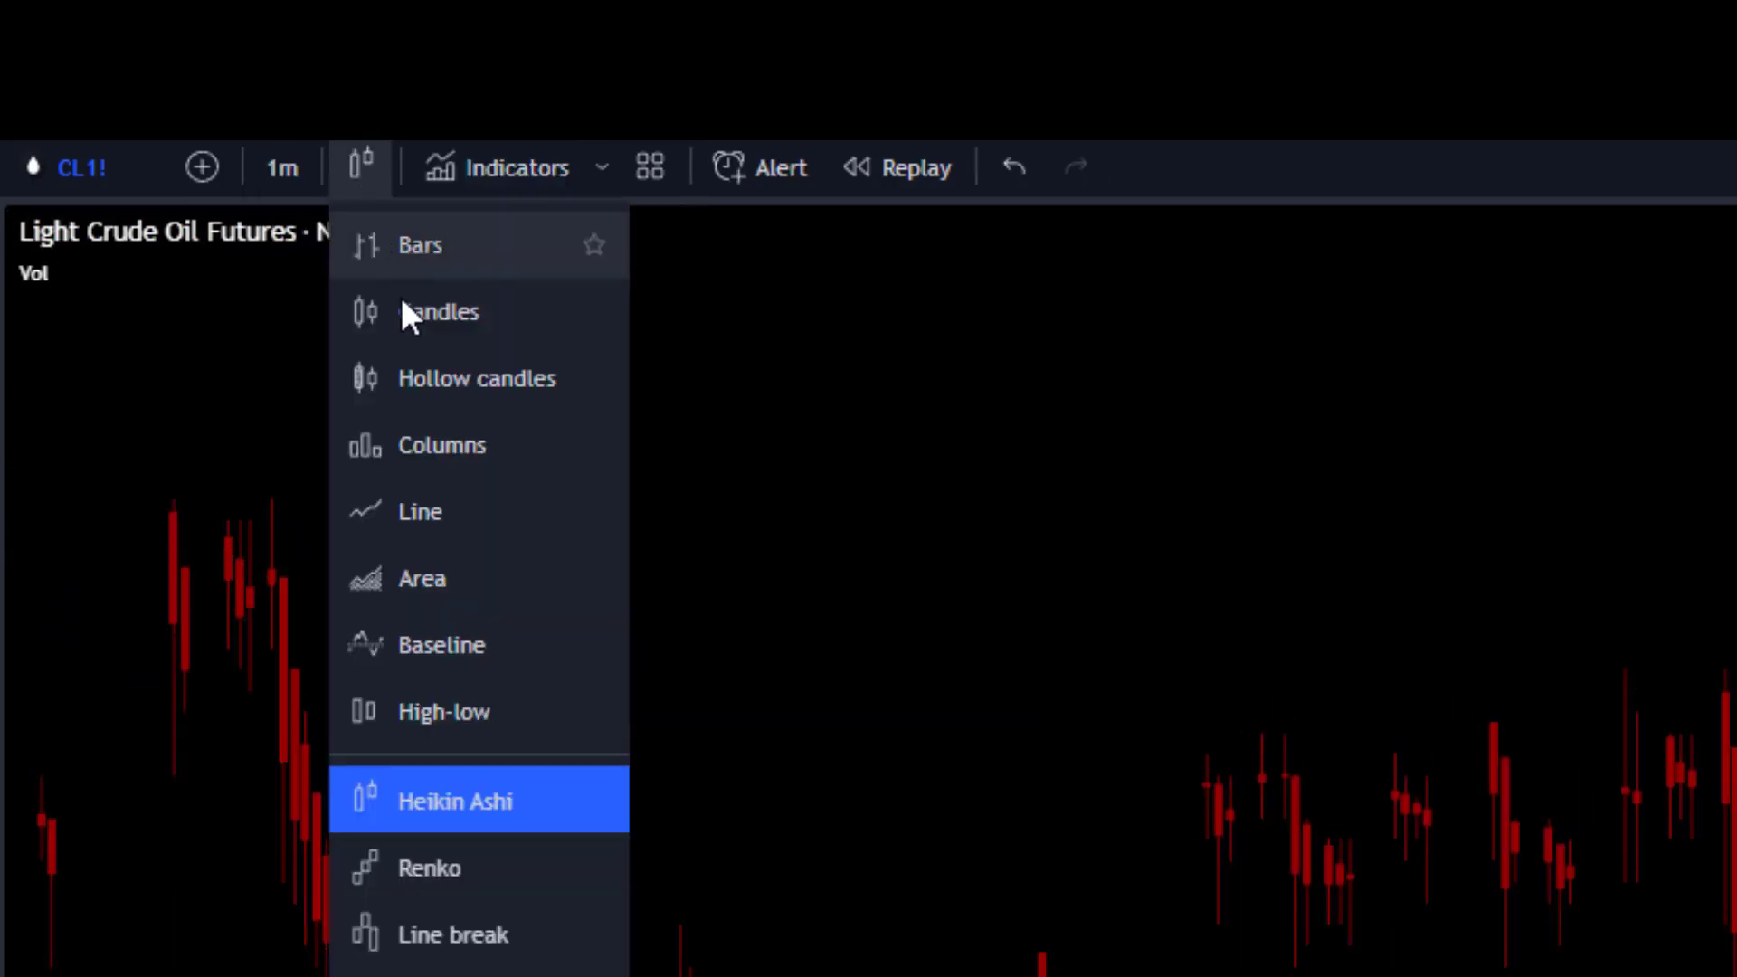
{"action": "left_click", "coordinate": [417, 866]}
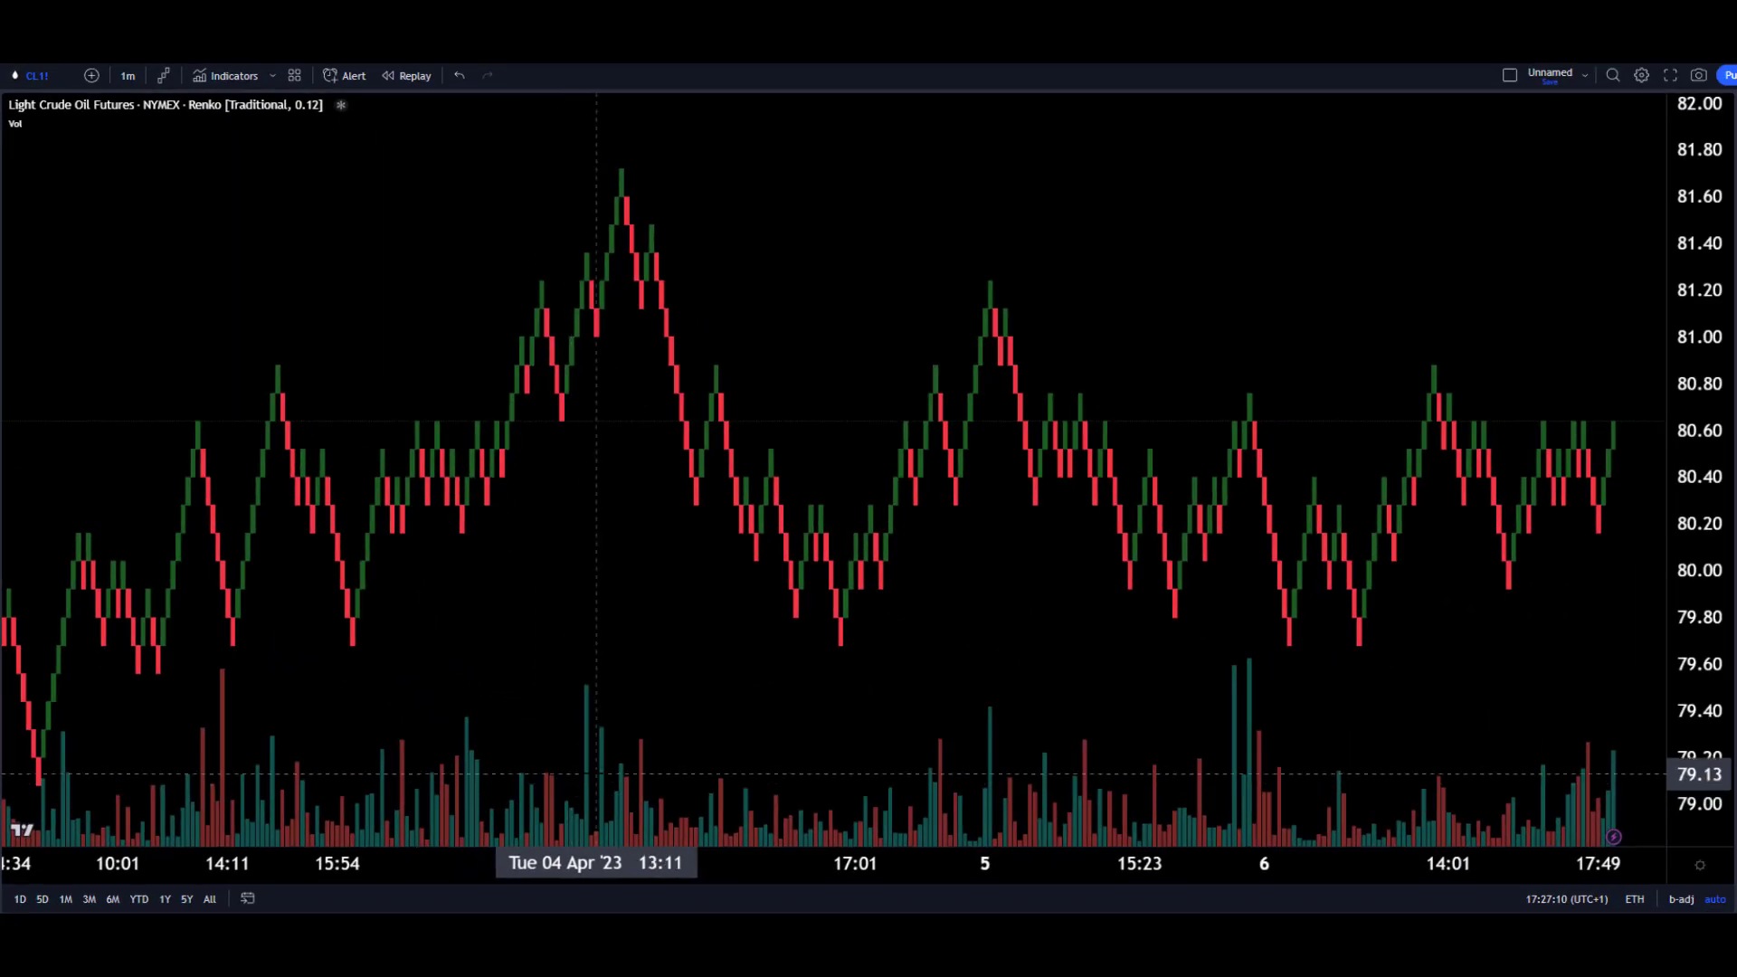
{"action": "right_click", "coordinate": [587, 772]}
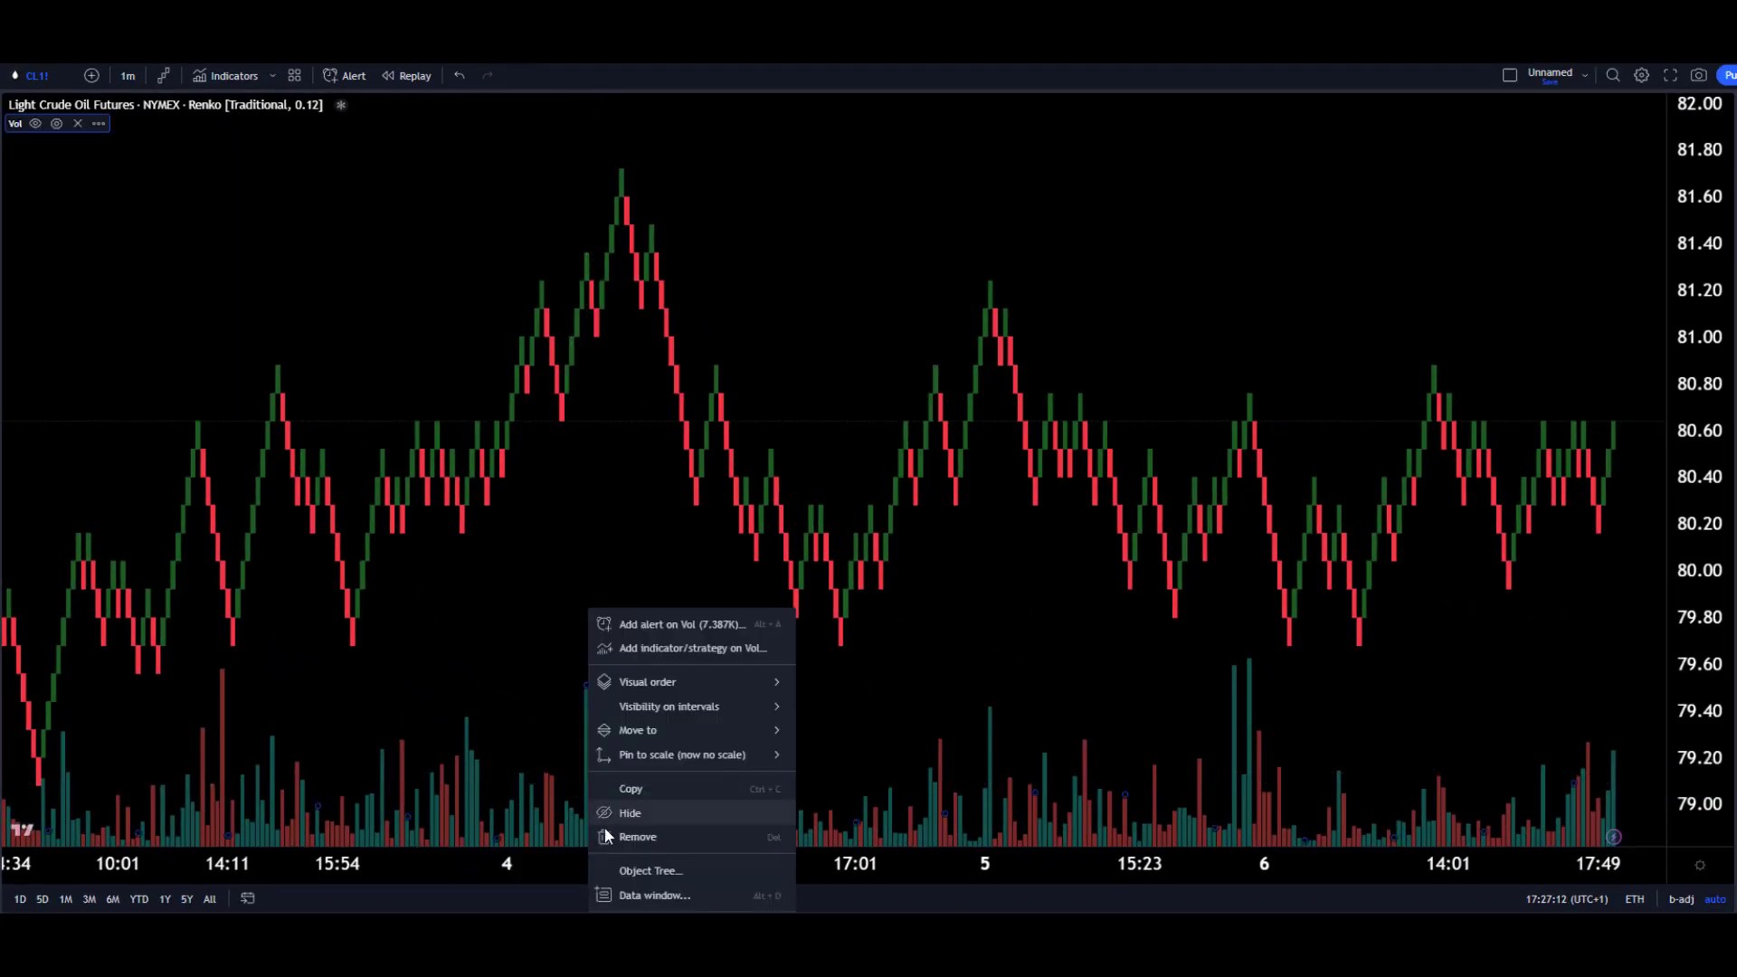
{"action": "left_click", "coordinate": [643, 836]}
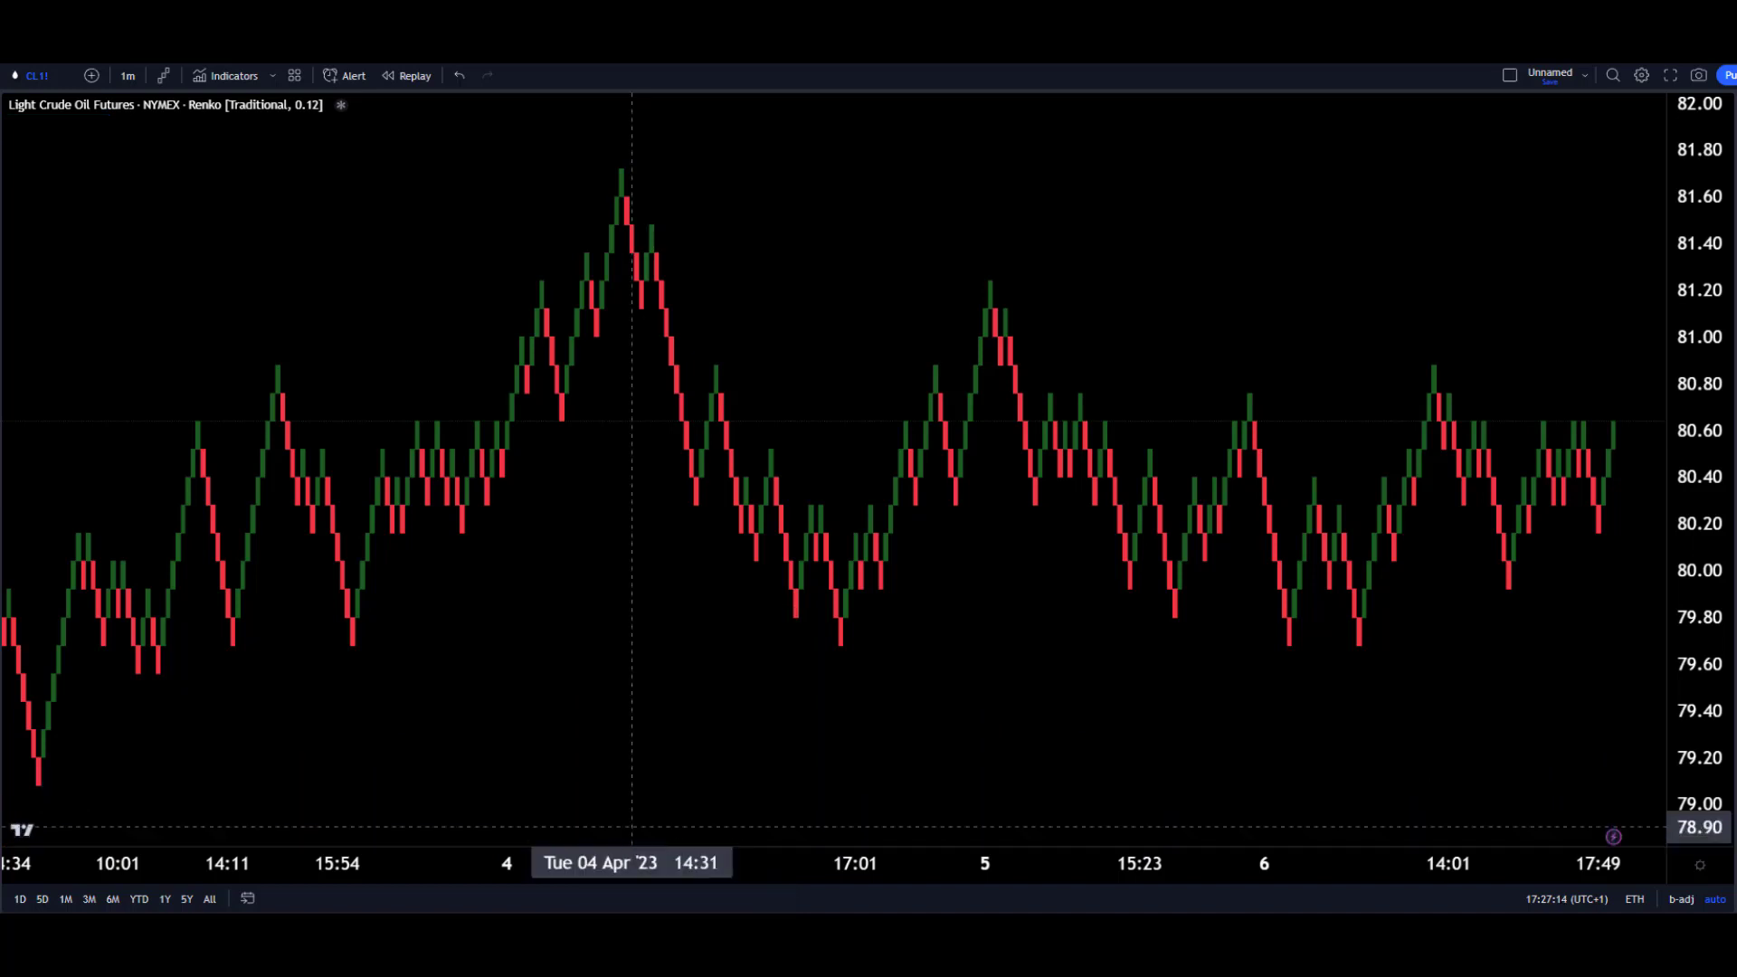
Set the Traditional Renko box size to 0.35 and stretch the price and time axes to fit
{"action": "double_click", "coordinate": [543, 302]}
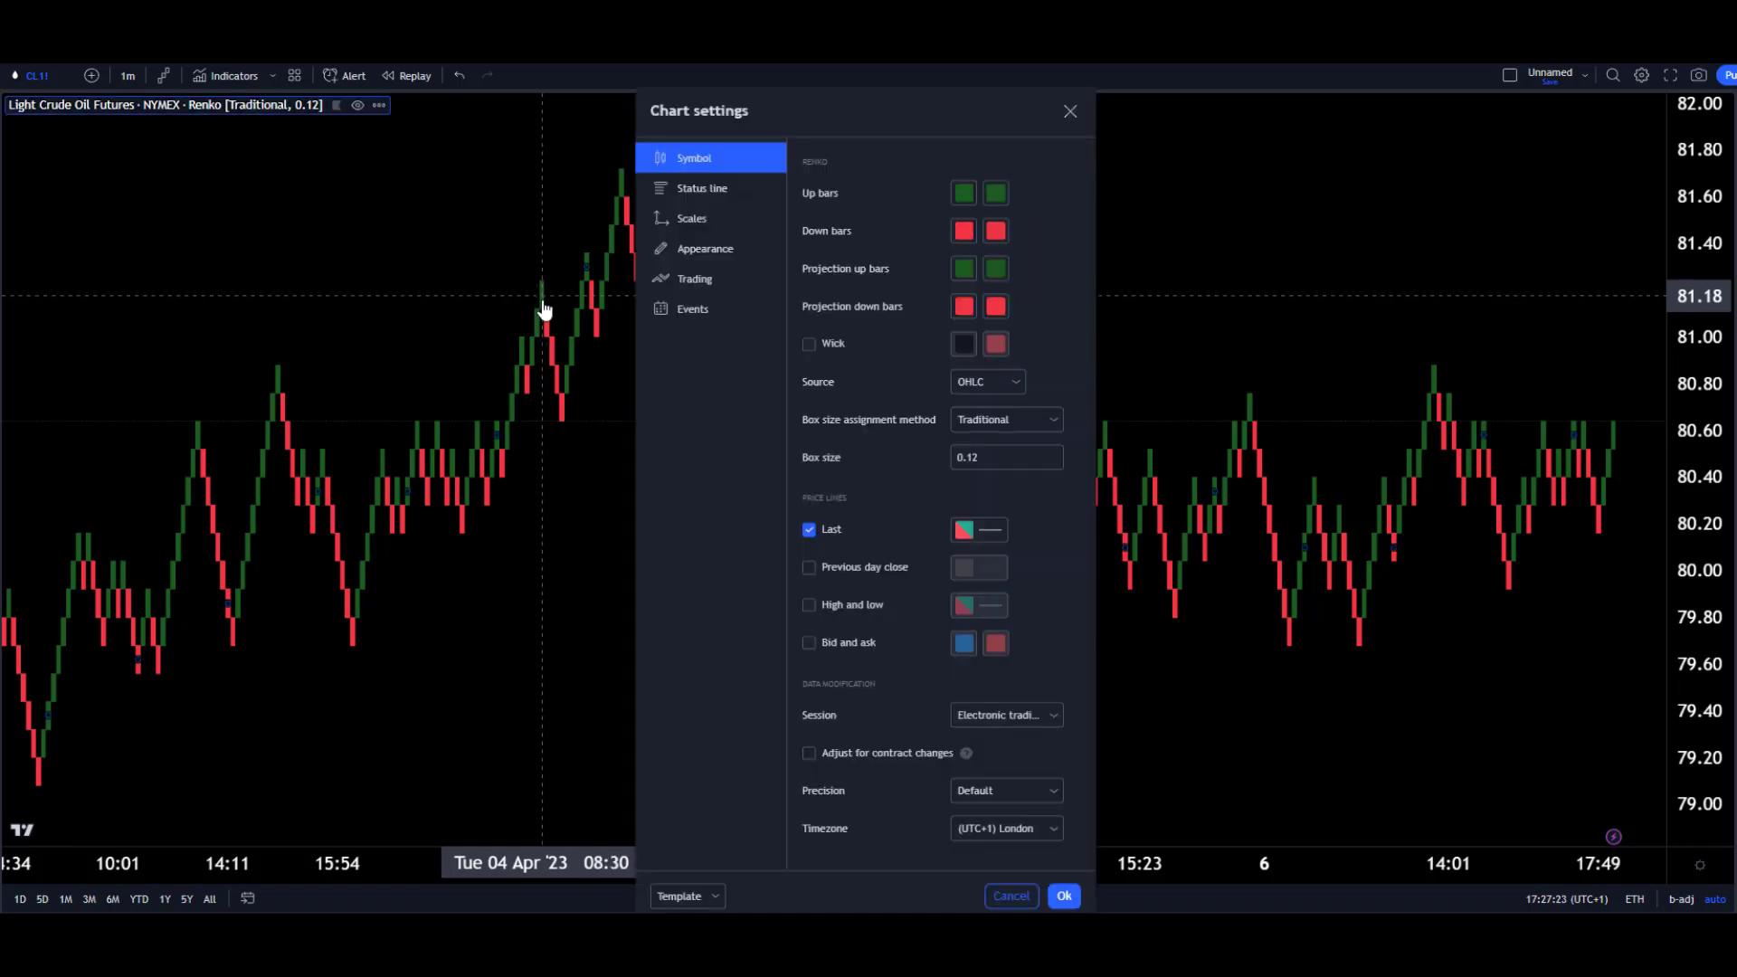
{"action": "left_click", "coordinate": [1006, 420]}
{"action": "left_click", "coordinate": [1006, 419]}
{"action": "left_click_drag", "start_coordinate": [979, 457], "coordinate": [946, 453]}
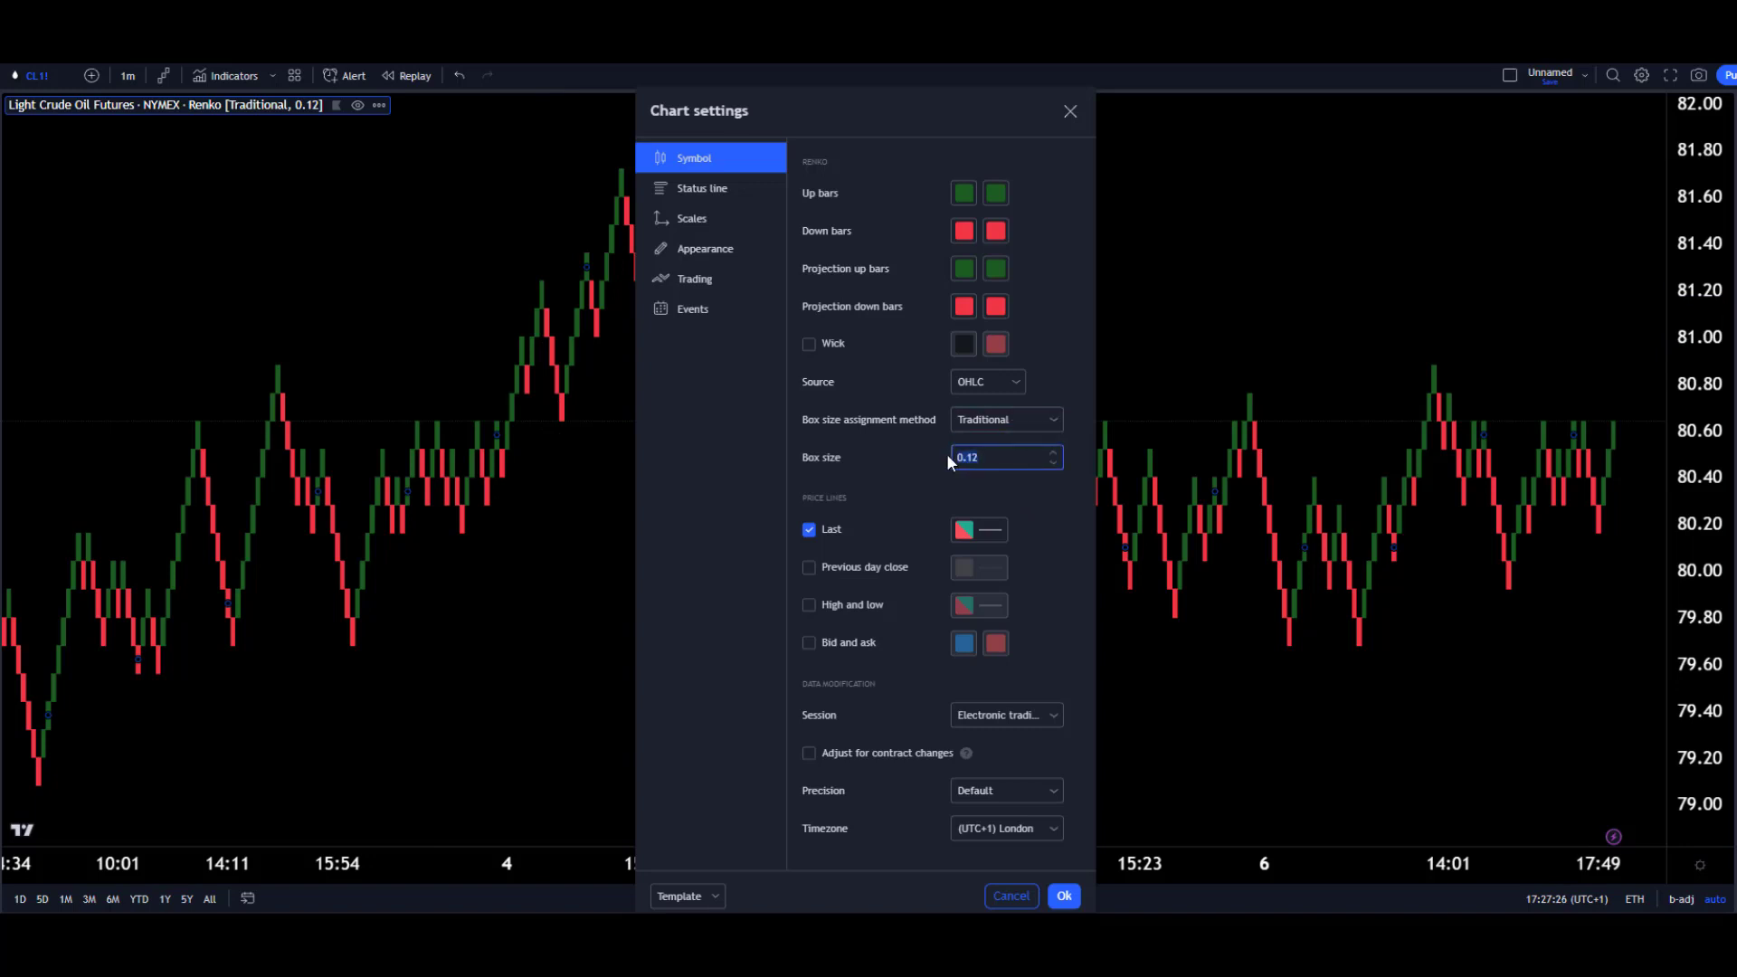
{"action": "type", "text": "0.35"}
{"action": "left_click", "coordinate": [1060, 896]}
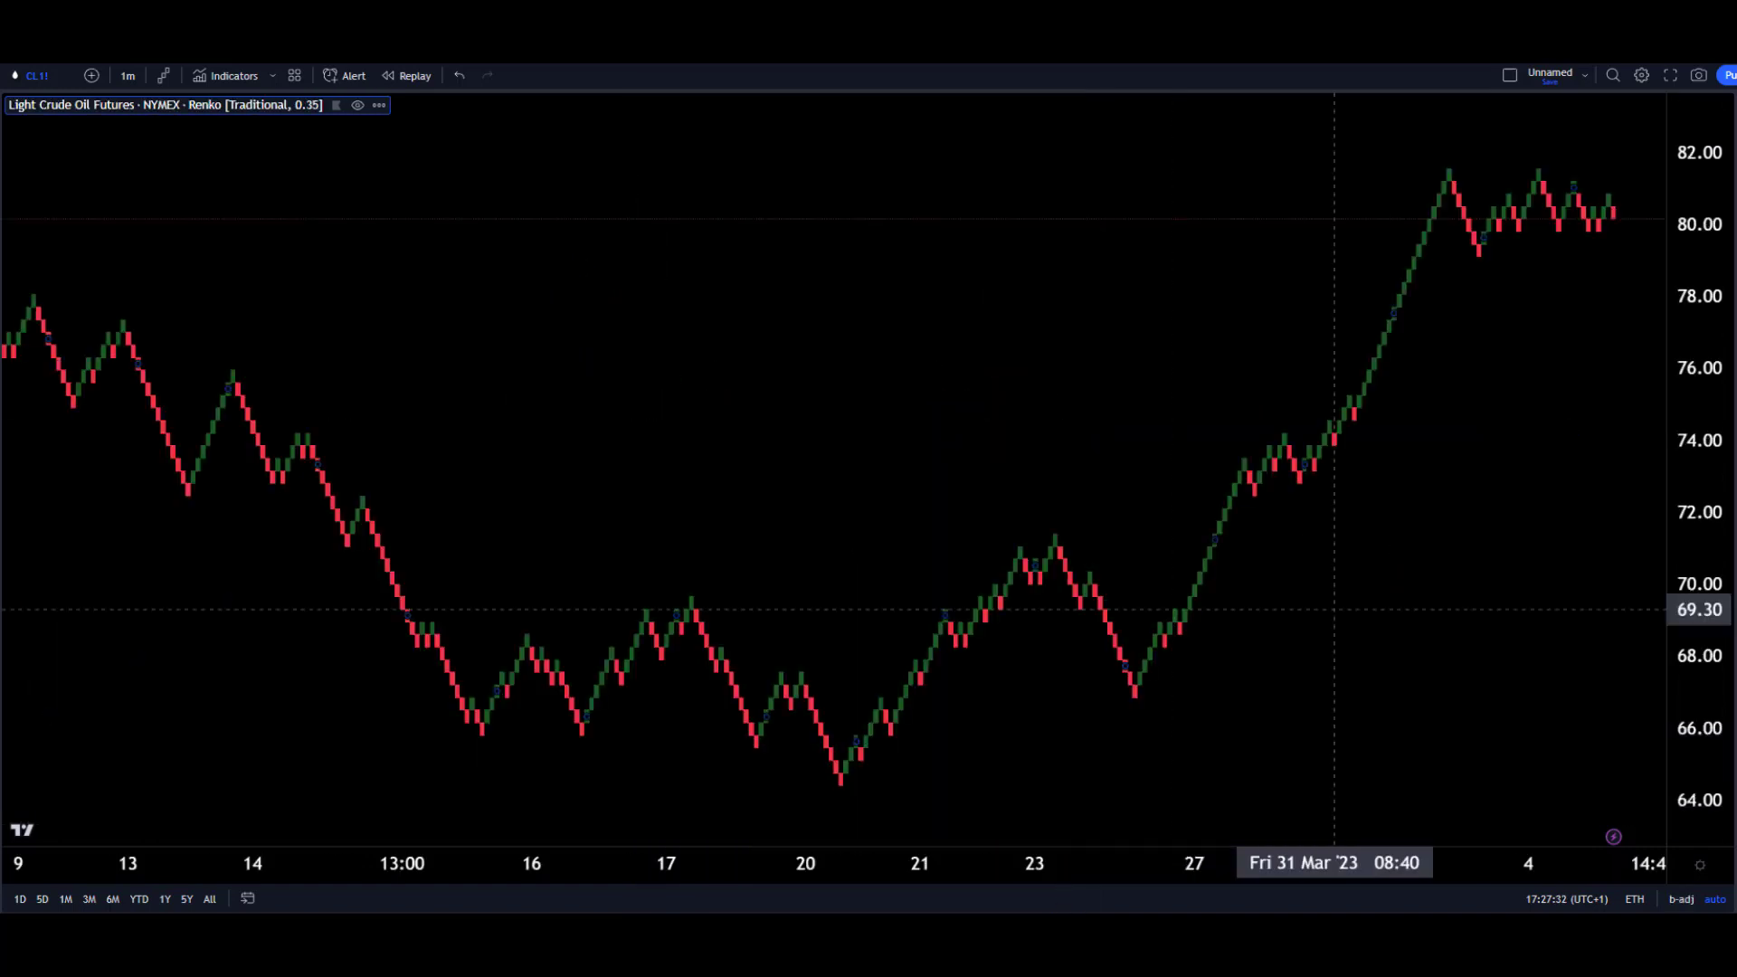
{"action": "left_click_drag", "start_coordinate": [1697, 347], "coordinate": [1699, 421]}
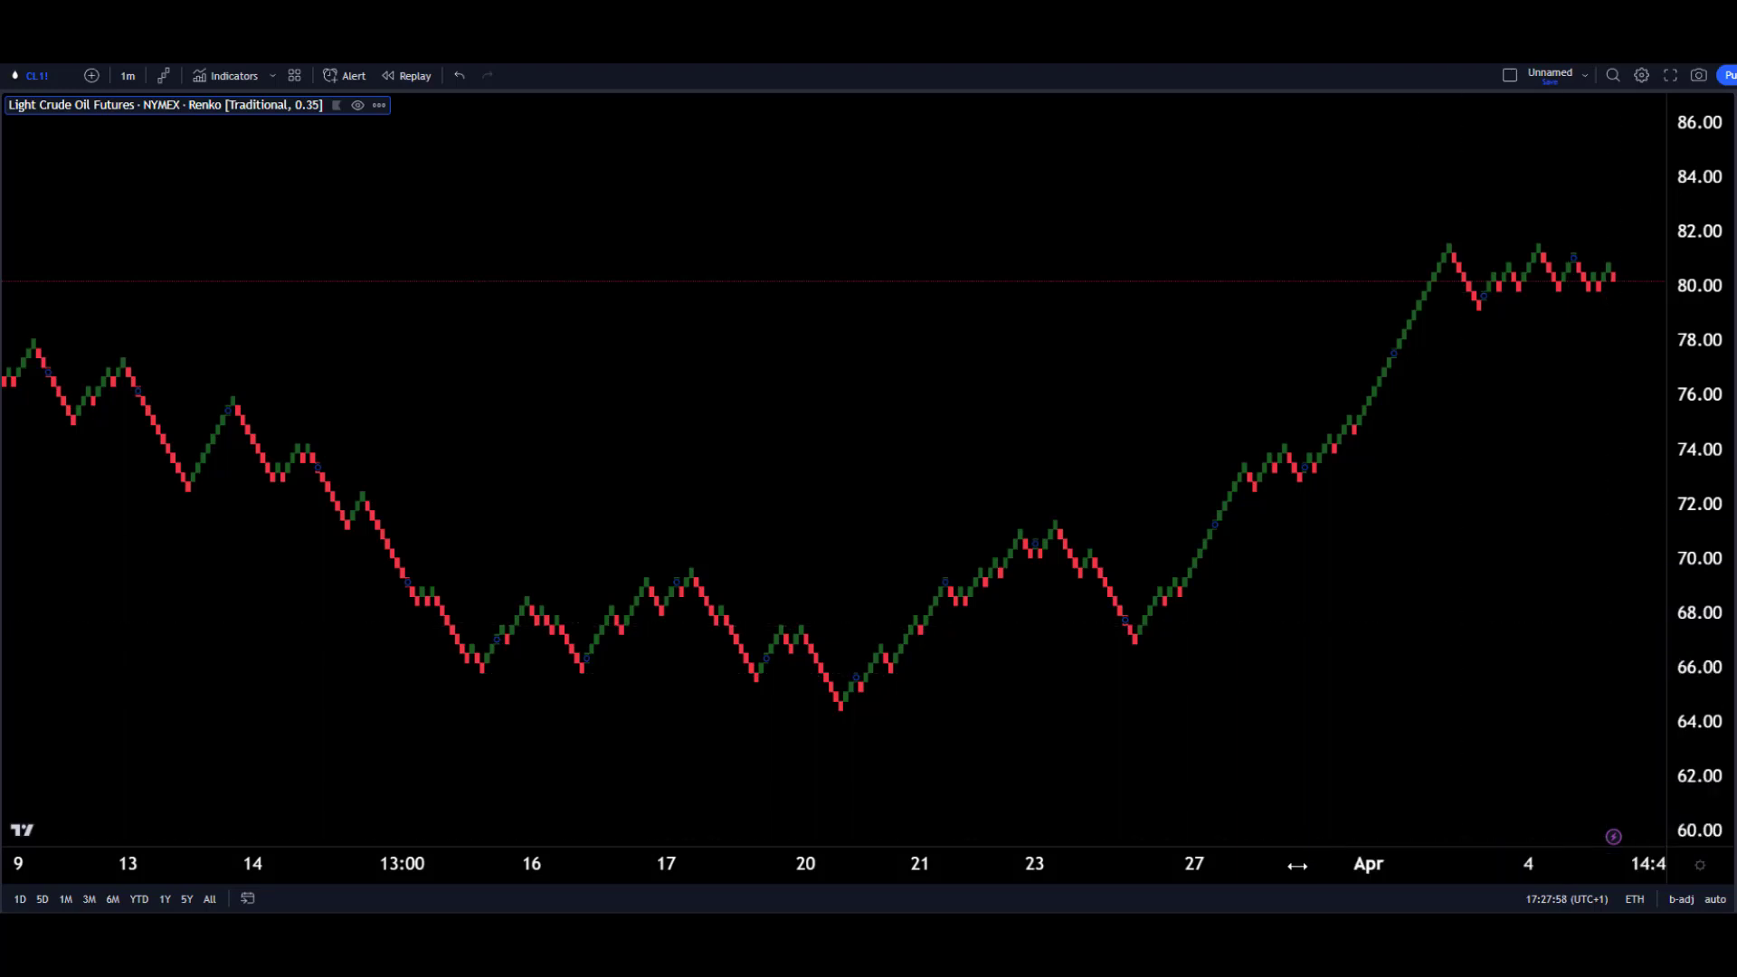
{"action": "left_click_drag", "start_coordinate": [1300, 864], "coordinate": [1221, 896]}
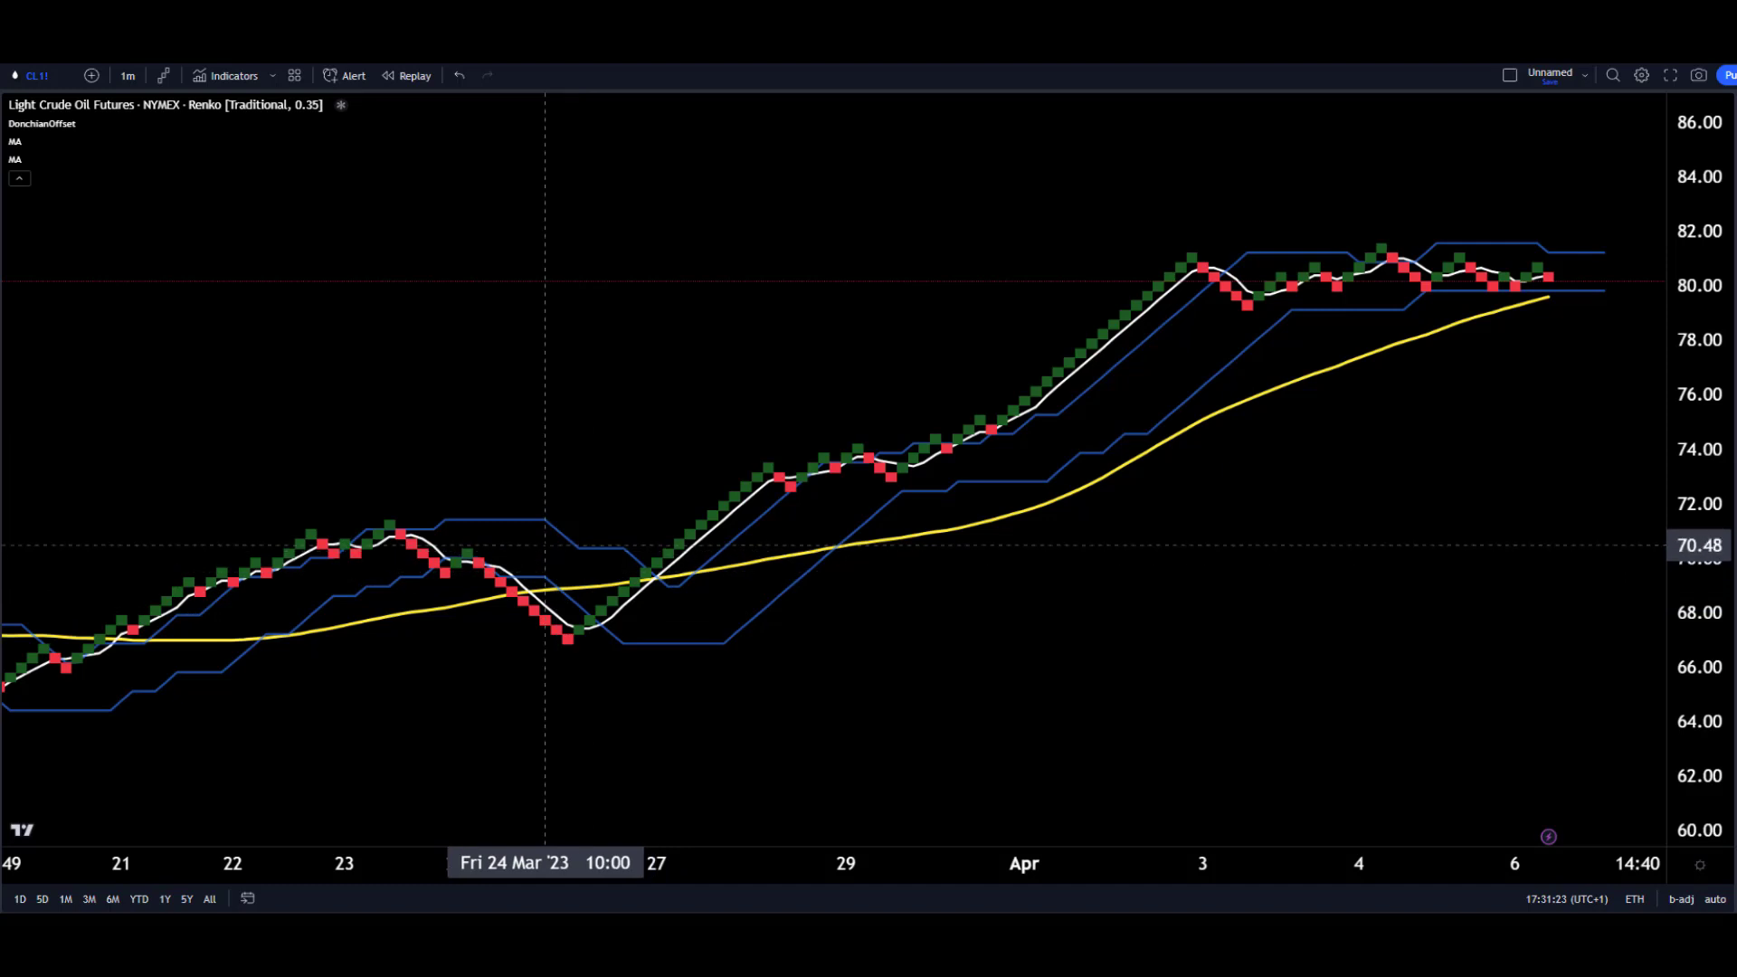
Add the DonchianOffset indicator and two moving averages to the Renko chart
{"action": "mouse_move", "coordinate": [65, 126]}
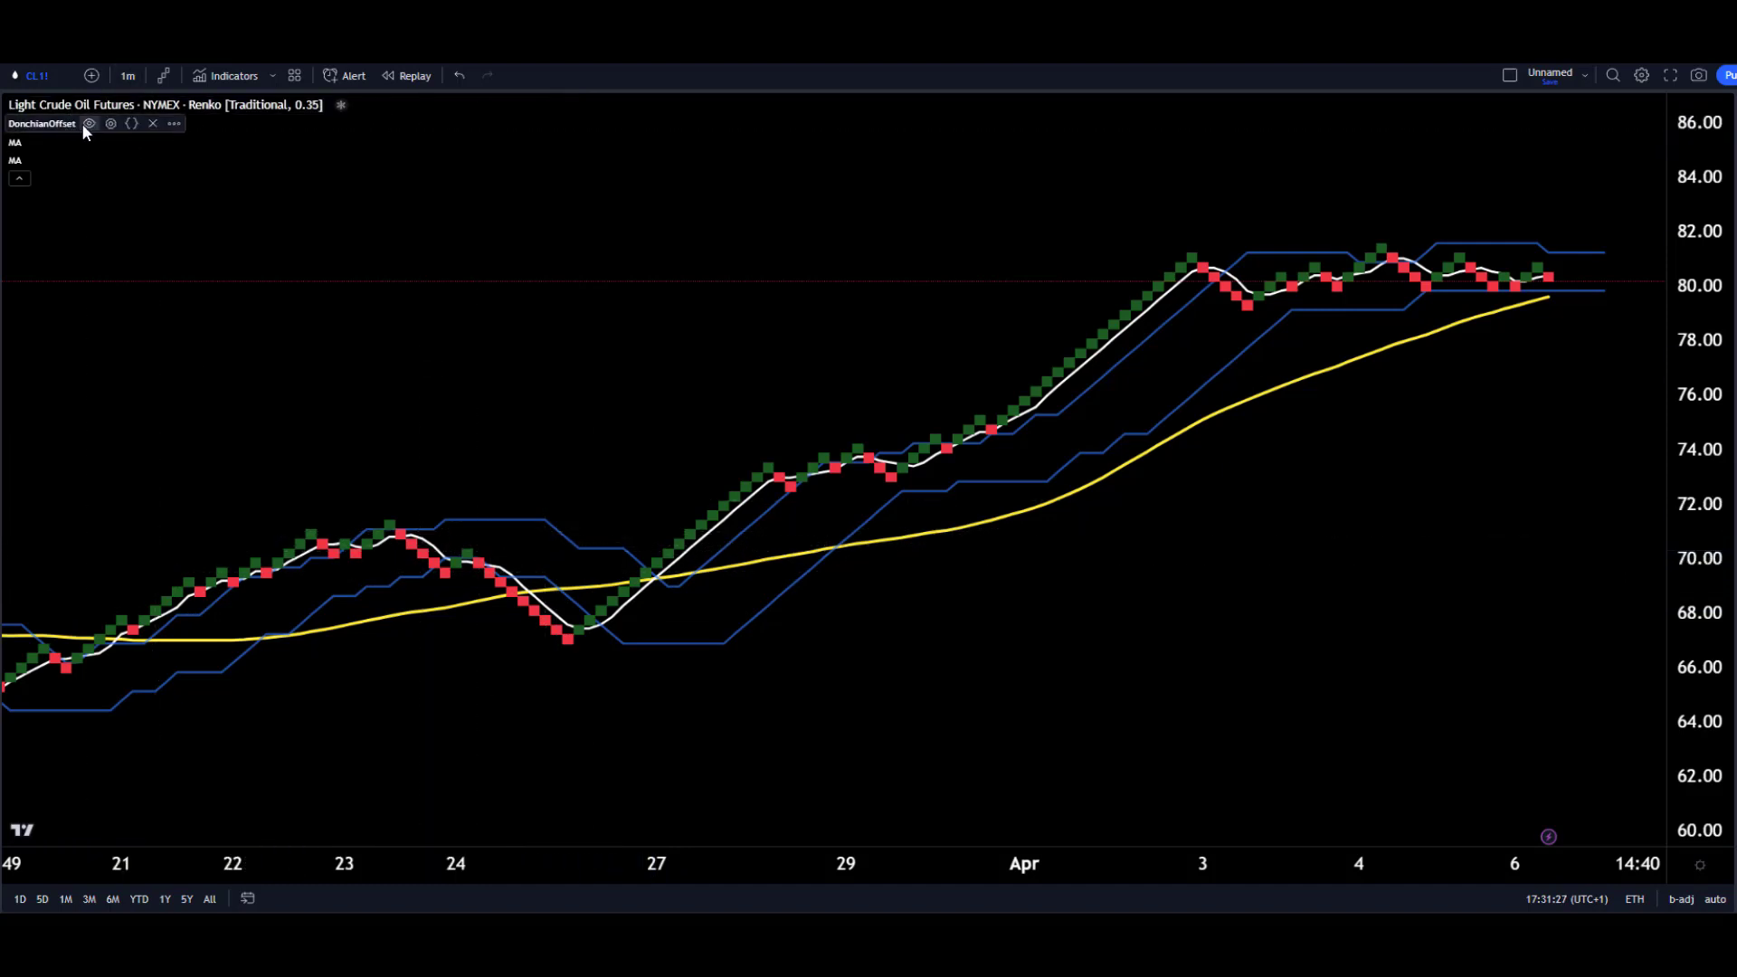
Confirm DonchianOffset period 10 and offset 5, then circle the upward breakout in red
{"action": "left_click", "coordinate": [111, 124]}
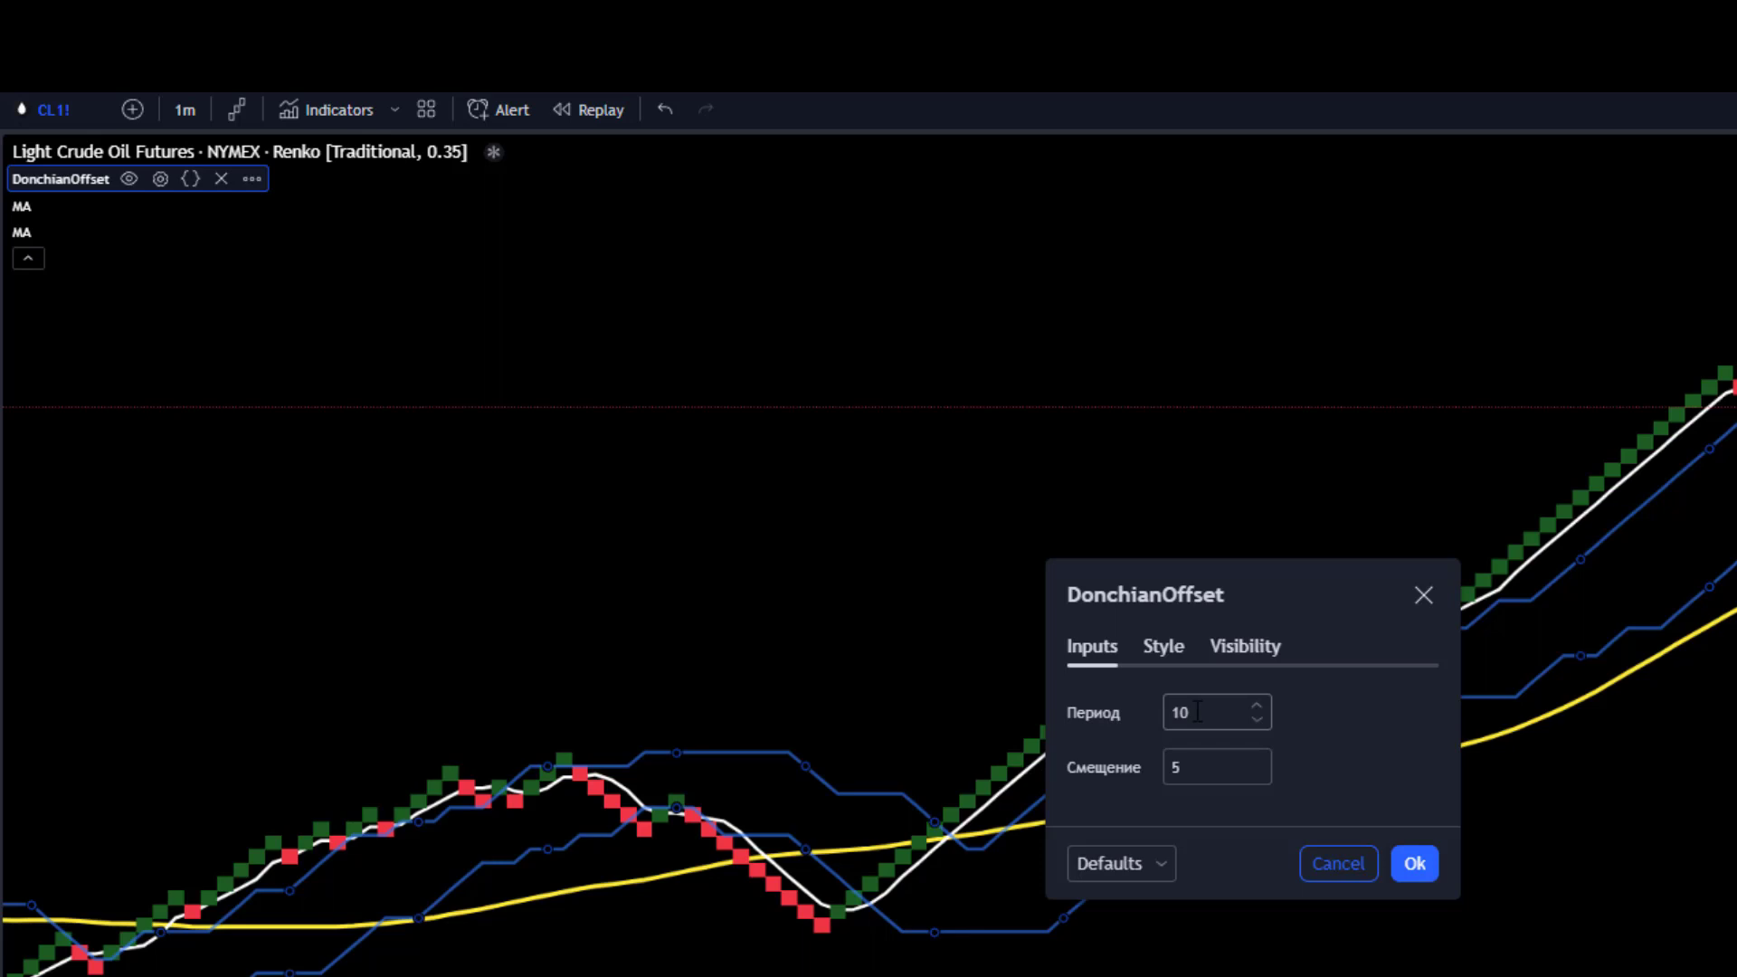
{"action": "left_click", "coordinate": [1194, 760]}
{"action": "left_click", "coordinate": [1414, 863]}
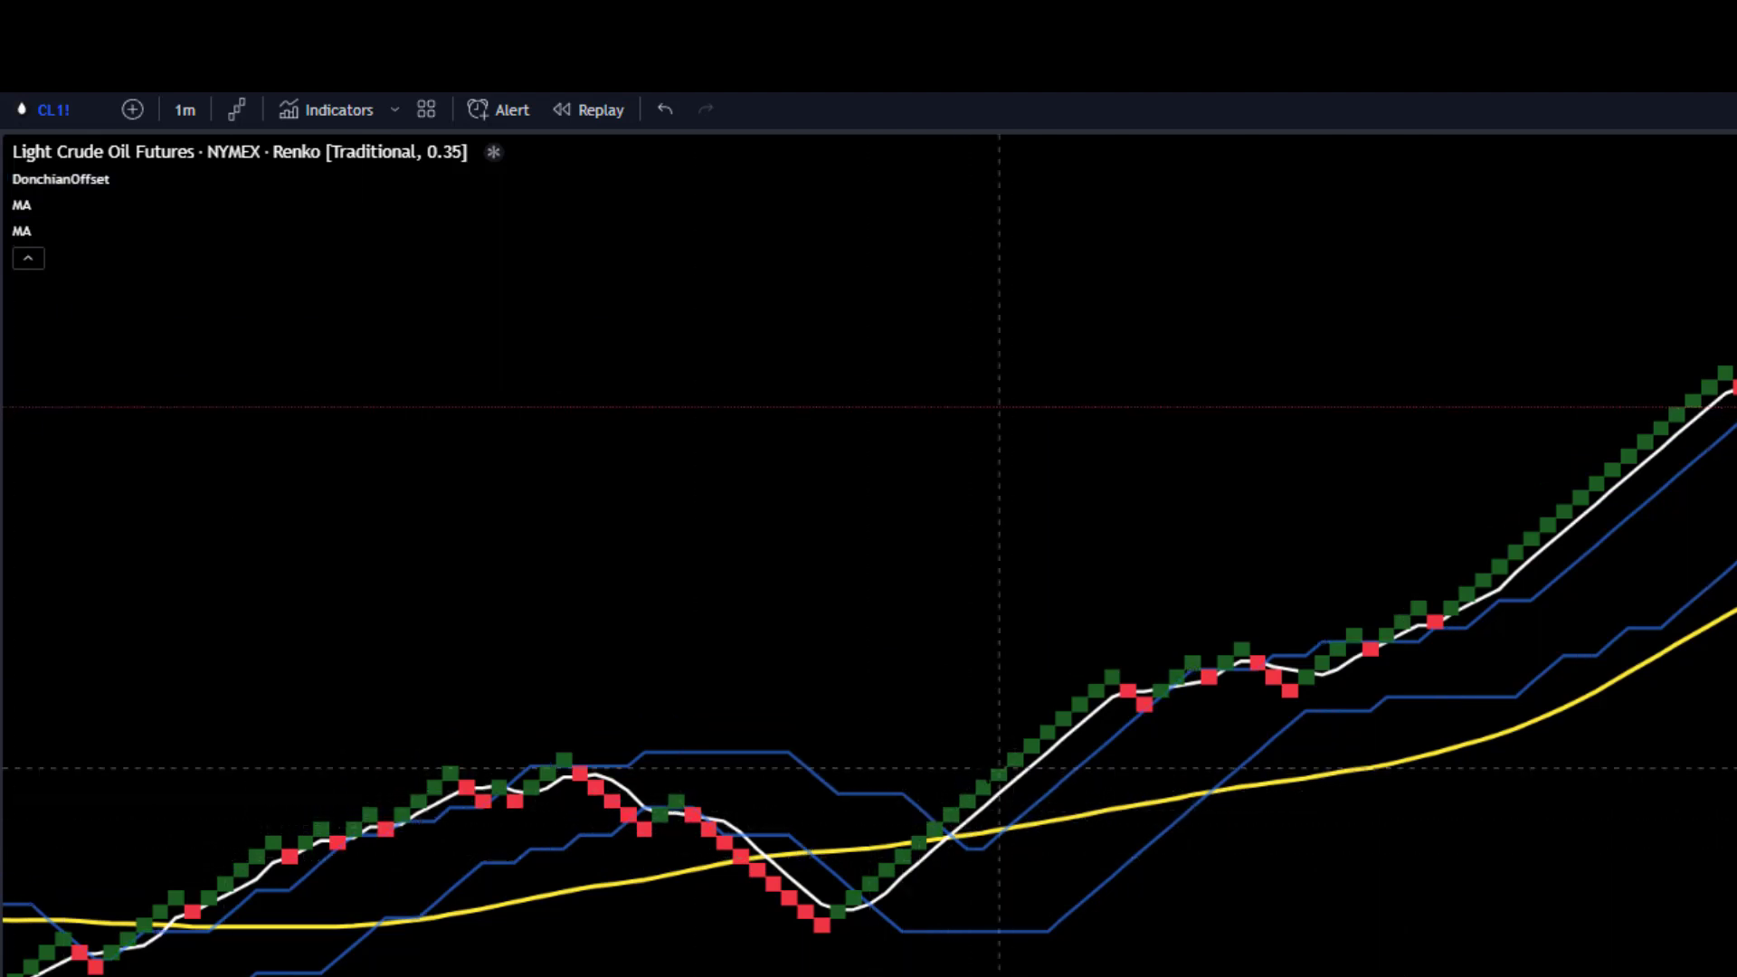
{"action": "mouse_move", "coordinate": [982, 768]}
{"action": "left_mouse_down"}
{"action": "mouse_move", "coordinate": [890, 792]}
{"action": "mouse_move", "coordinate": [1015, 812]}
{"action": "mouse_move", "coordinate": [952, 750]}
{"action": "mouse_move", "coordinate": [1096, 602]}
{"action": "mouse_move", "coordinate": [1081, 644]}
{"action": "left_mouse_up"}
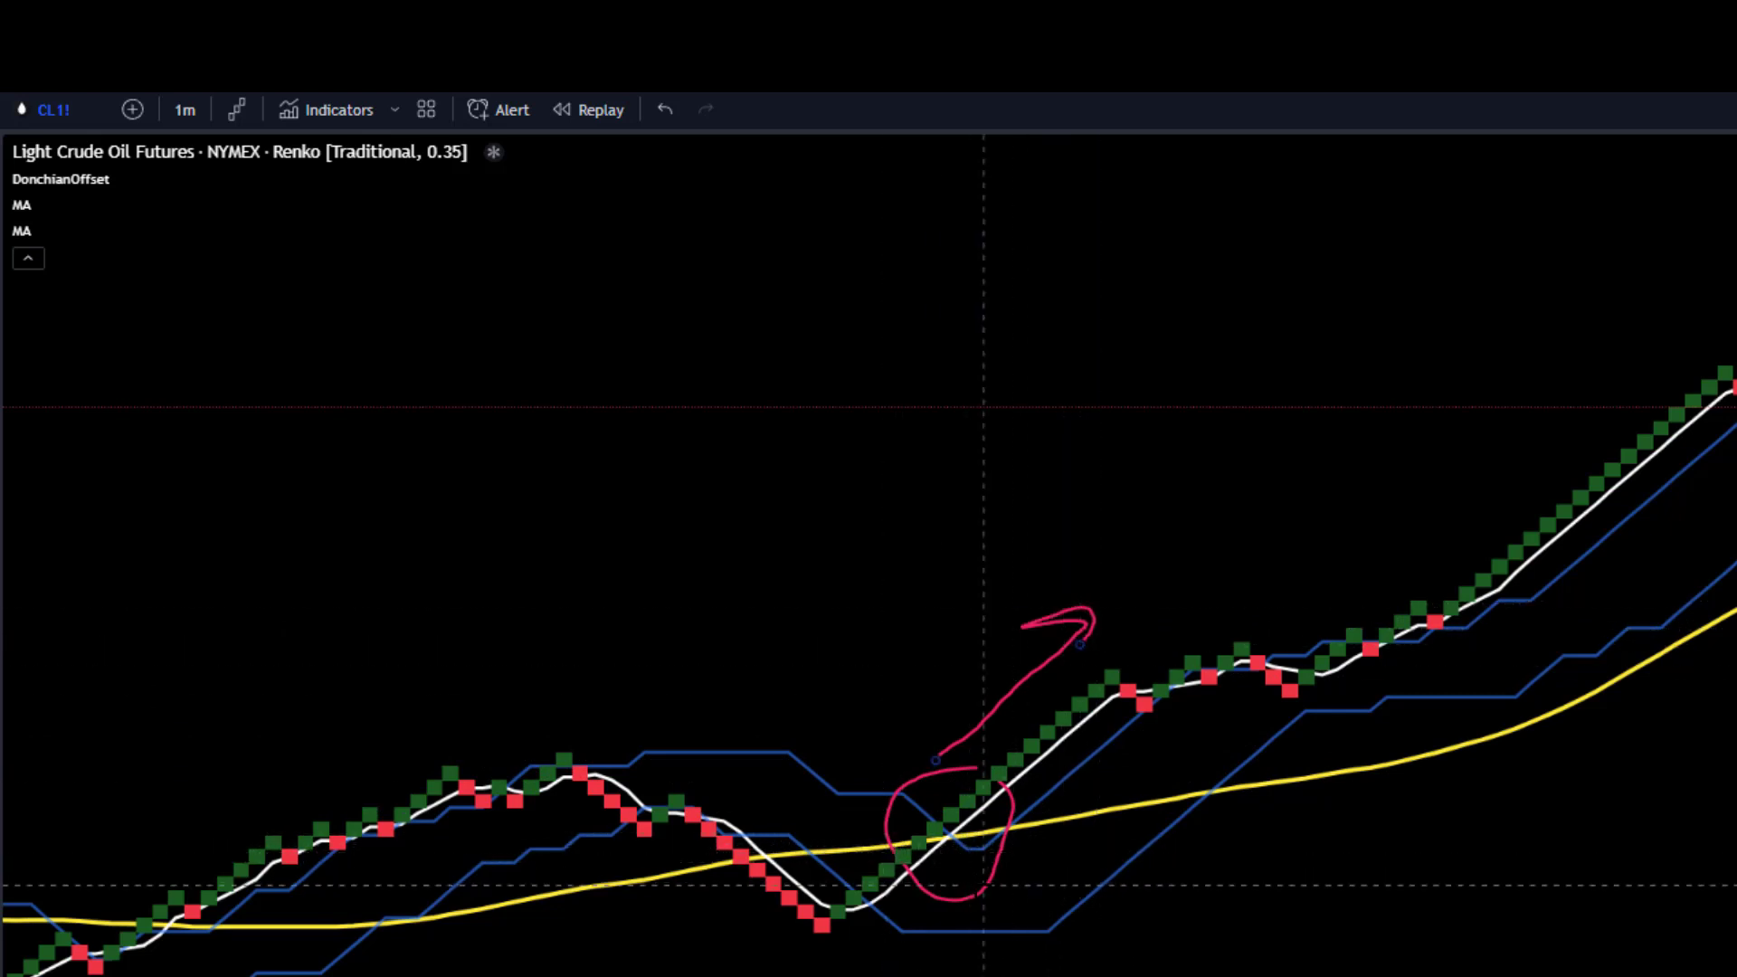
Close the indicator search and review DonchianOffset Inputs and Style, keeping period 10 and offset 5
{"action": "left_click", "coordinate": [343, 113]}
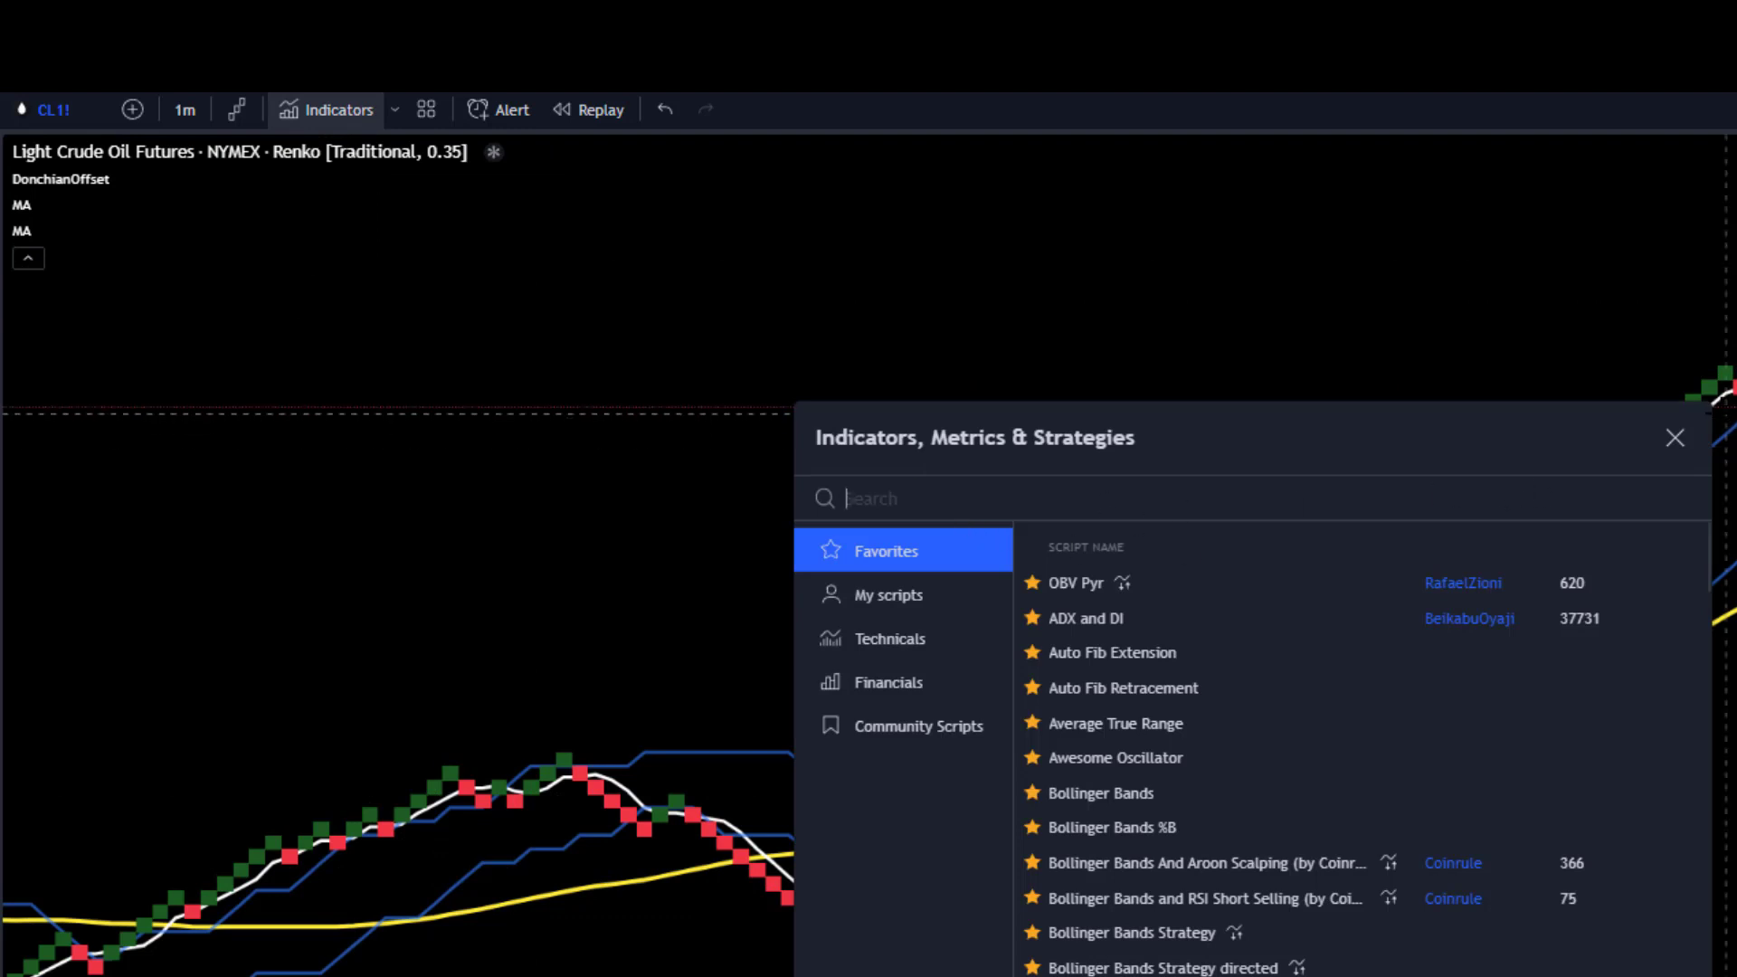
{"action": "left_click", "coordinate": [1680, 434]}
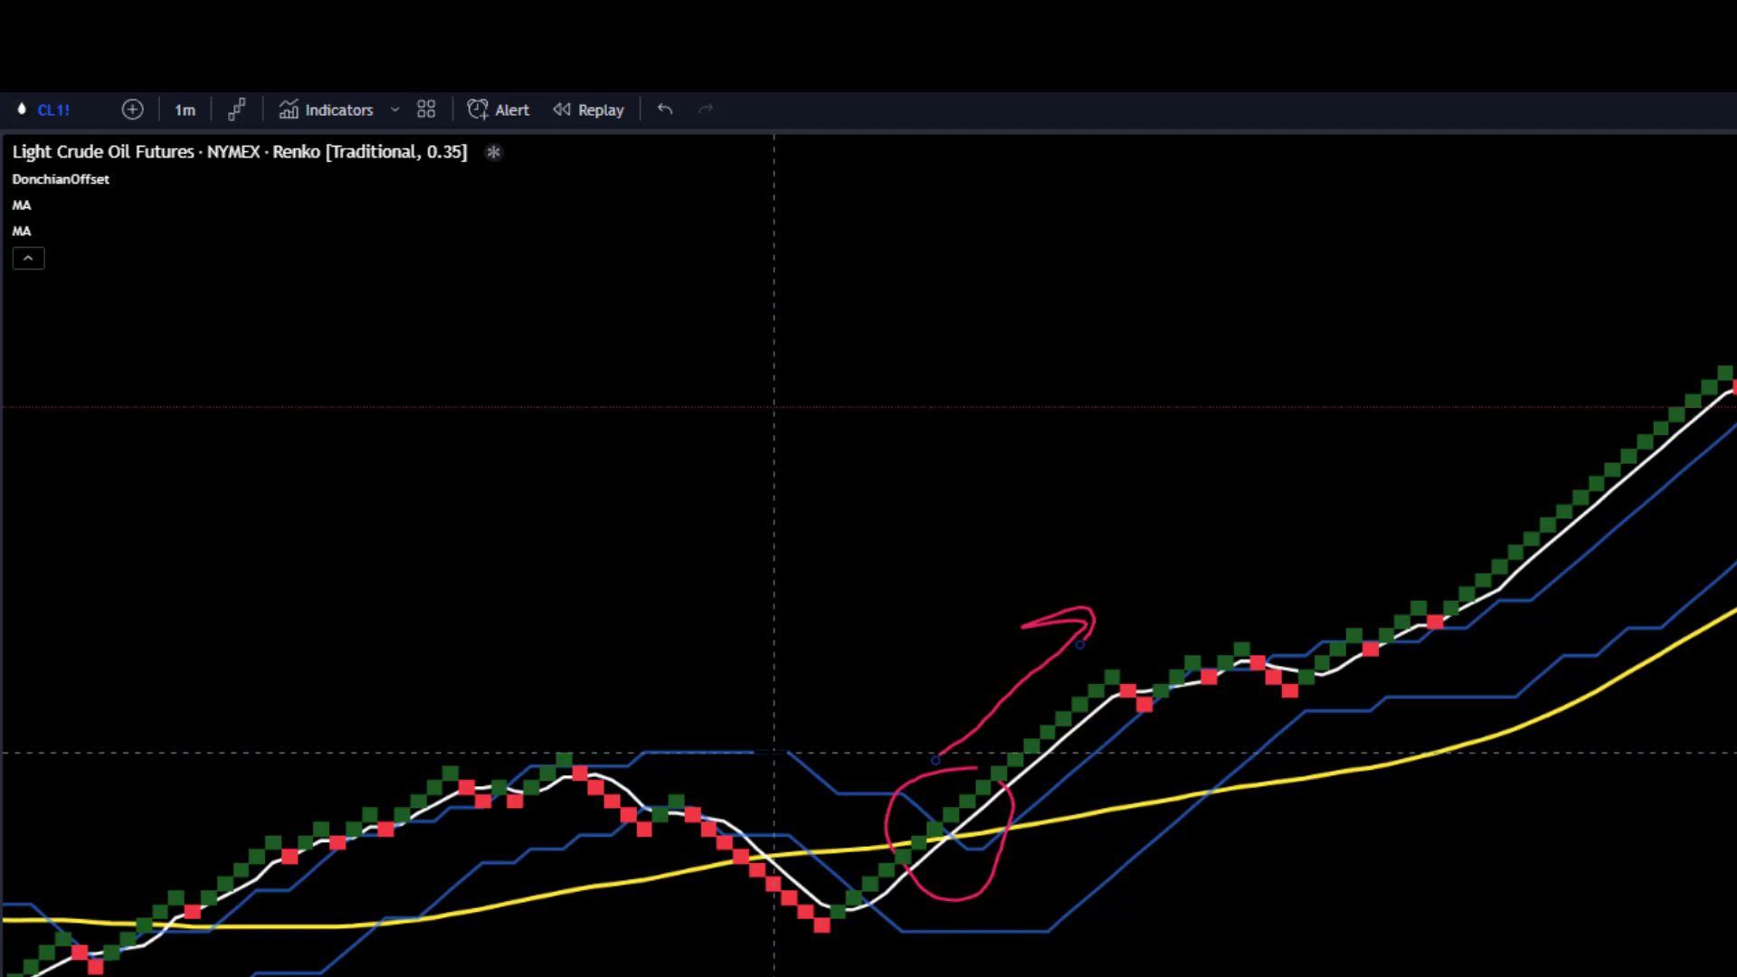
{"action": "right_click", "coordinate": [766, 758]}
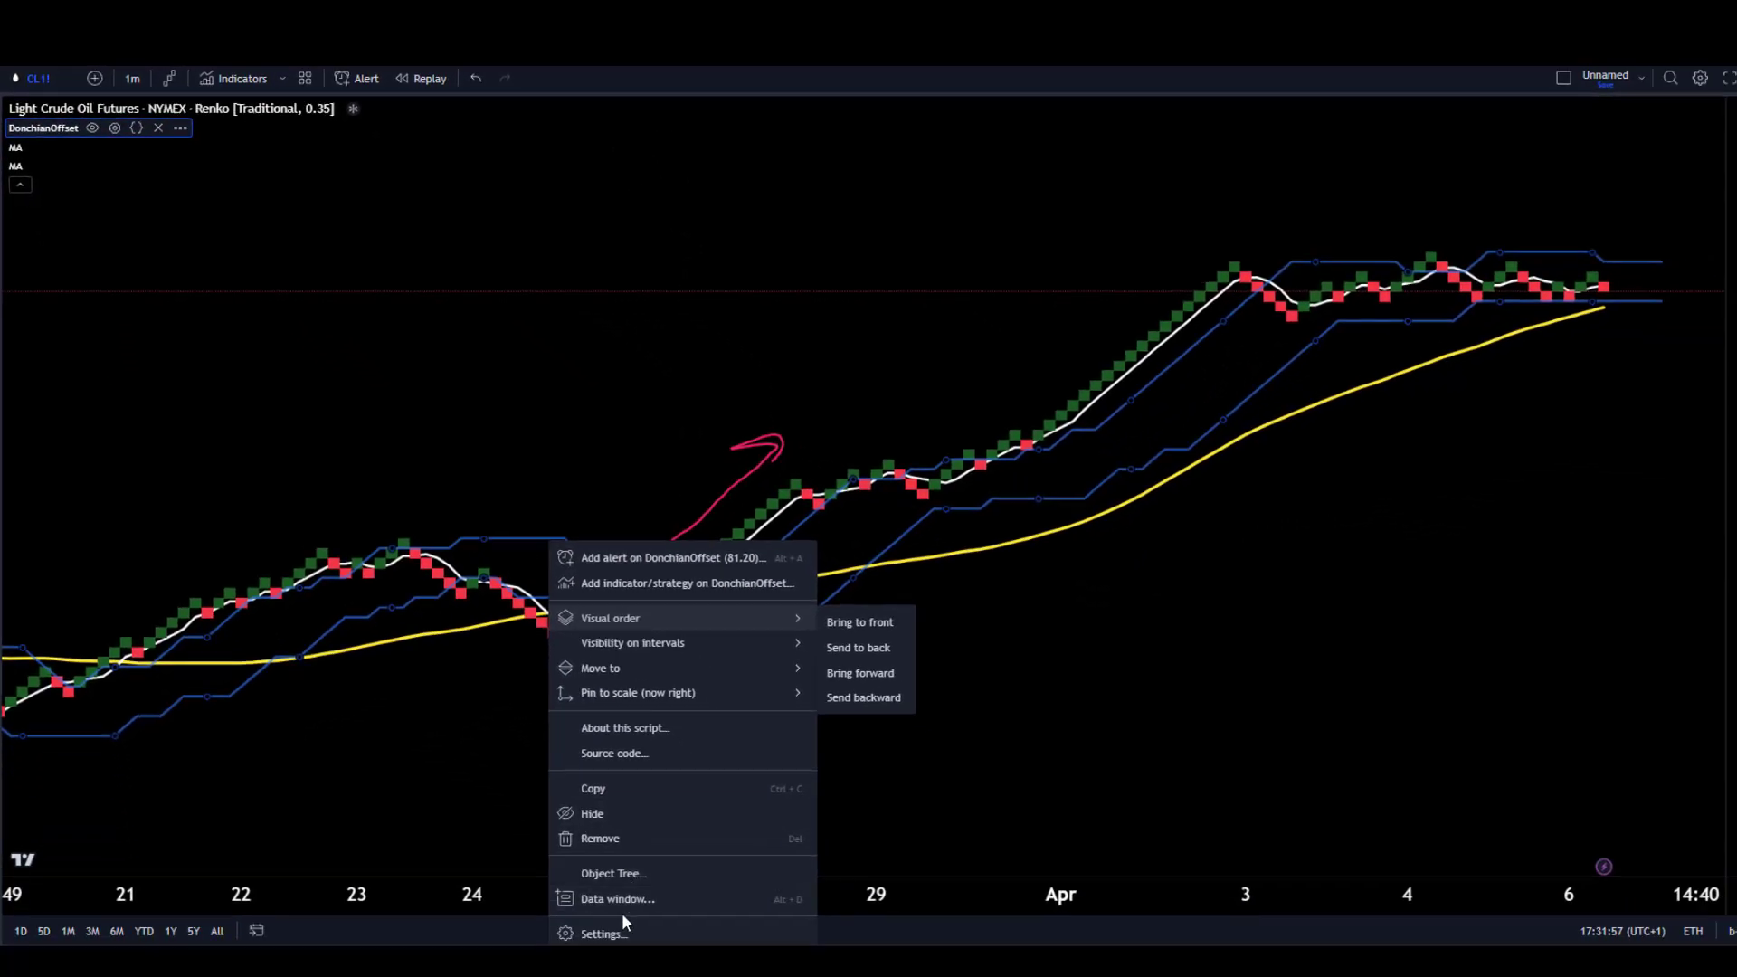
{"action": "left_click", "coordinate": [623, 925]}
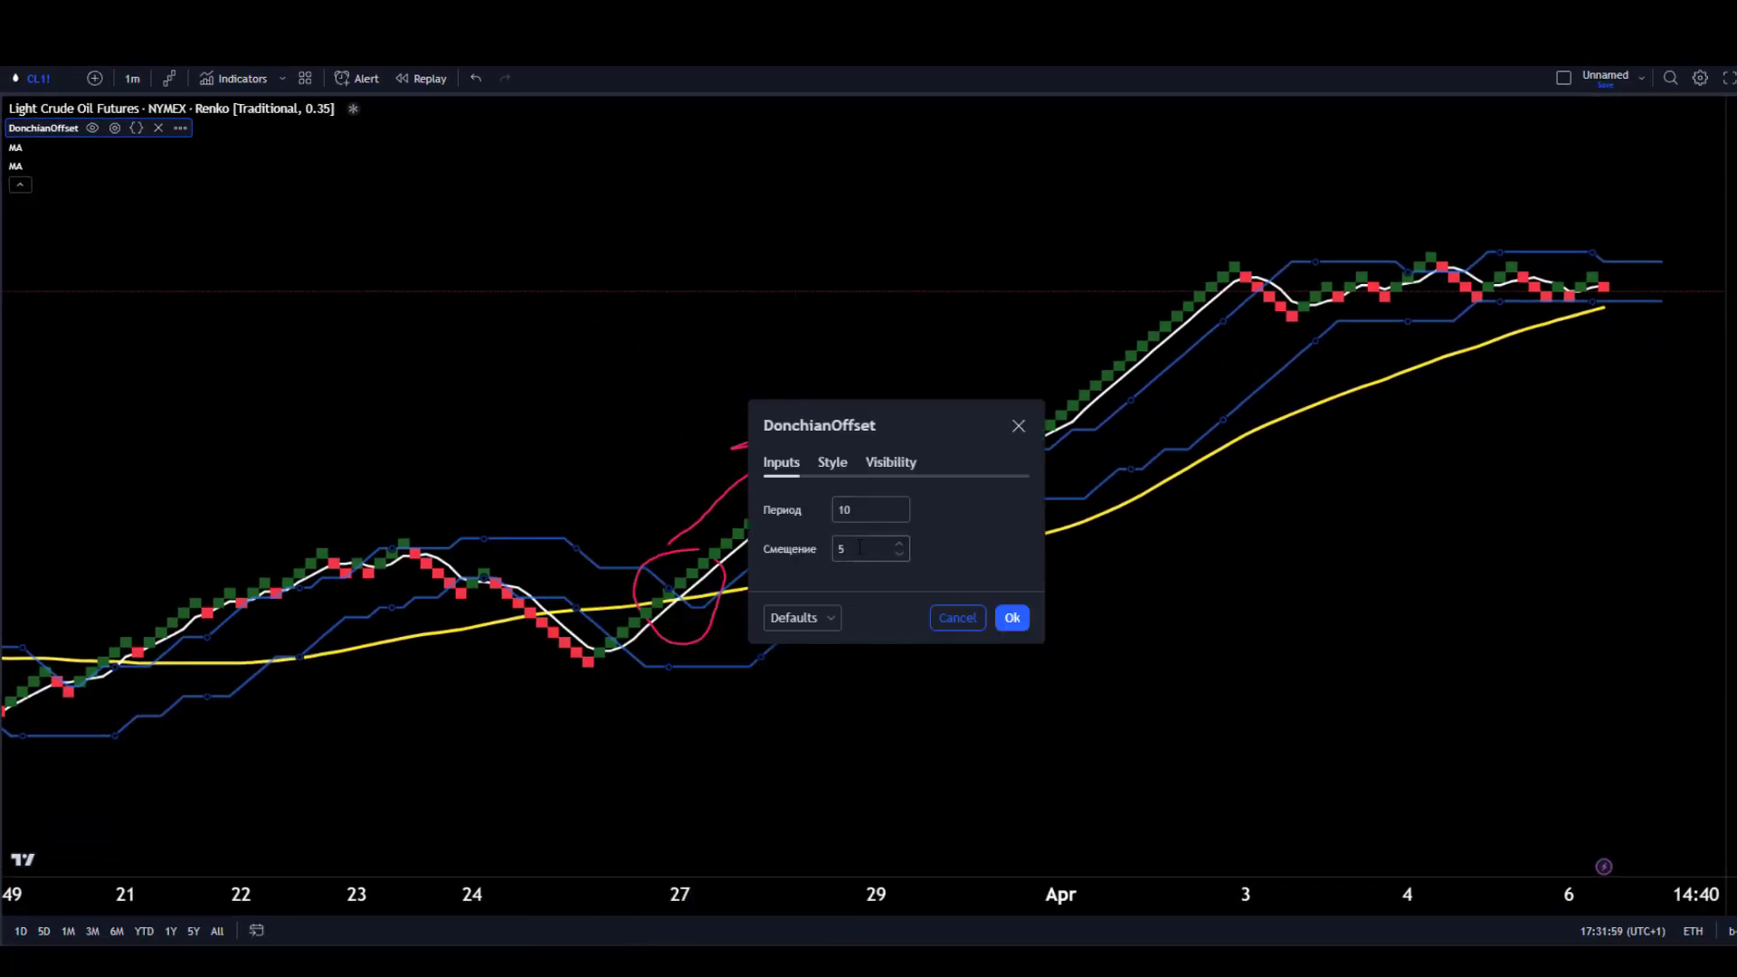
{"action": "left_click", "coordinate": [833, 464]}
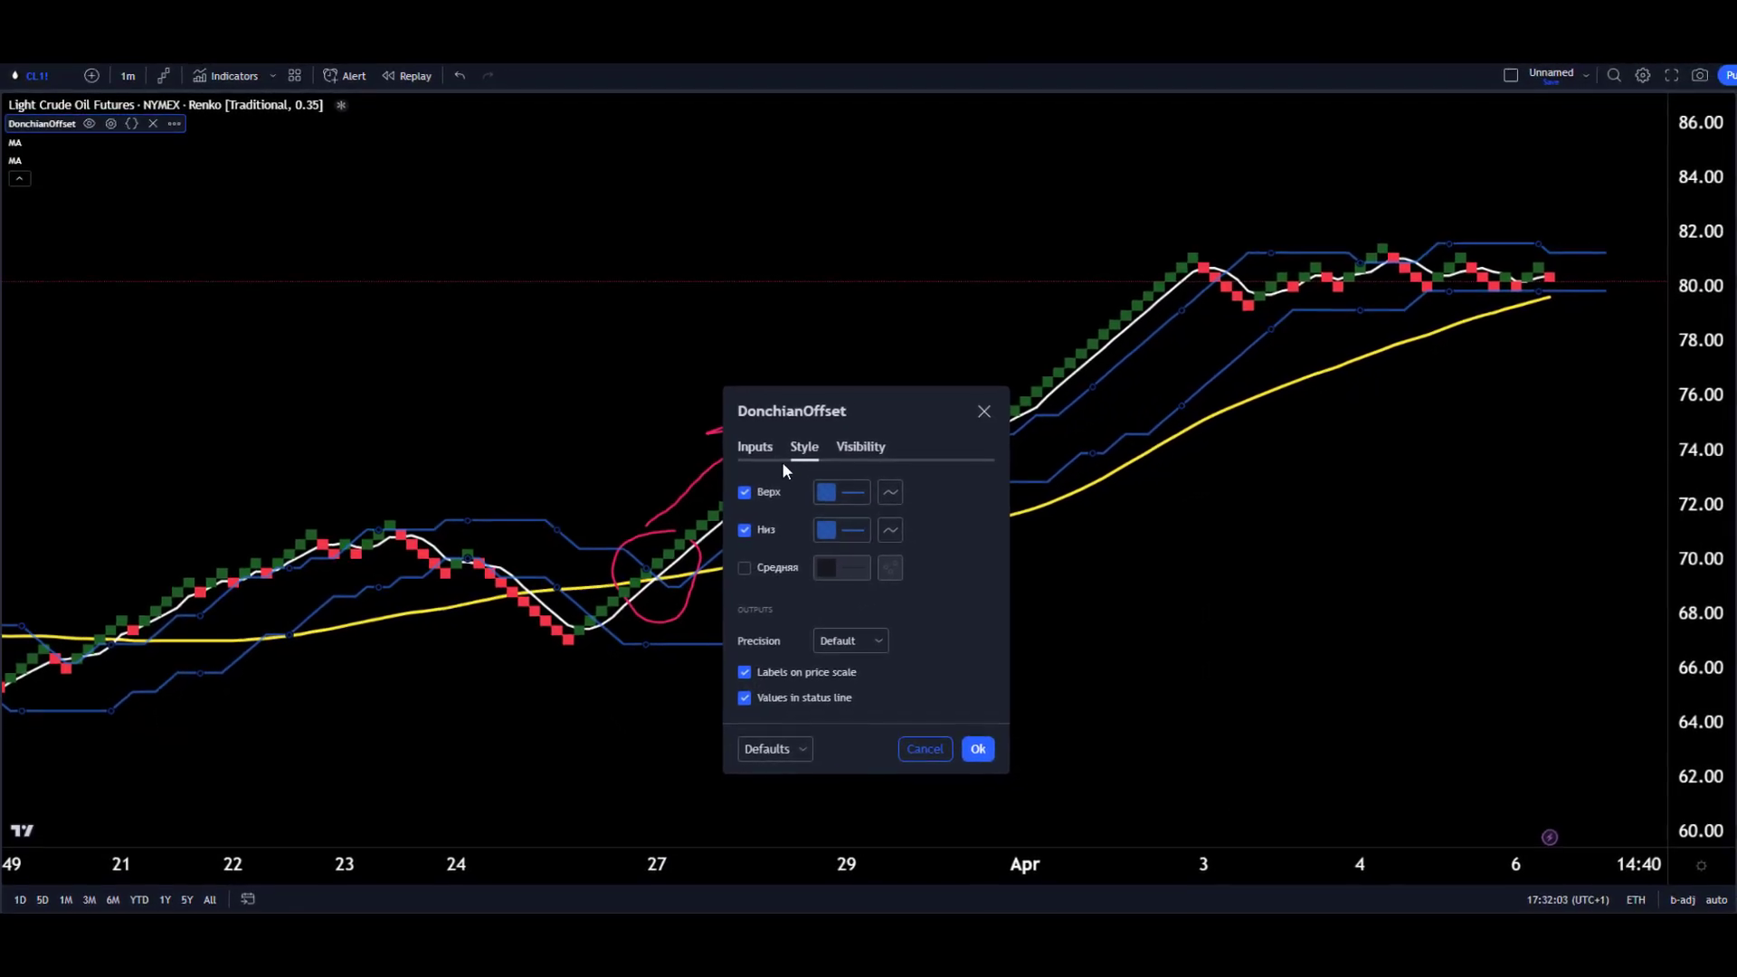
{"action": "left_click", "coordinate": [754, 447]}
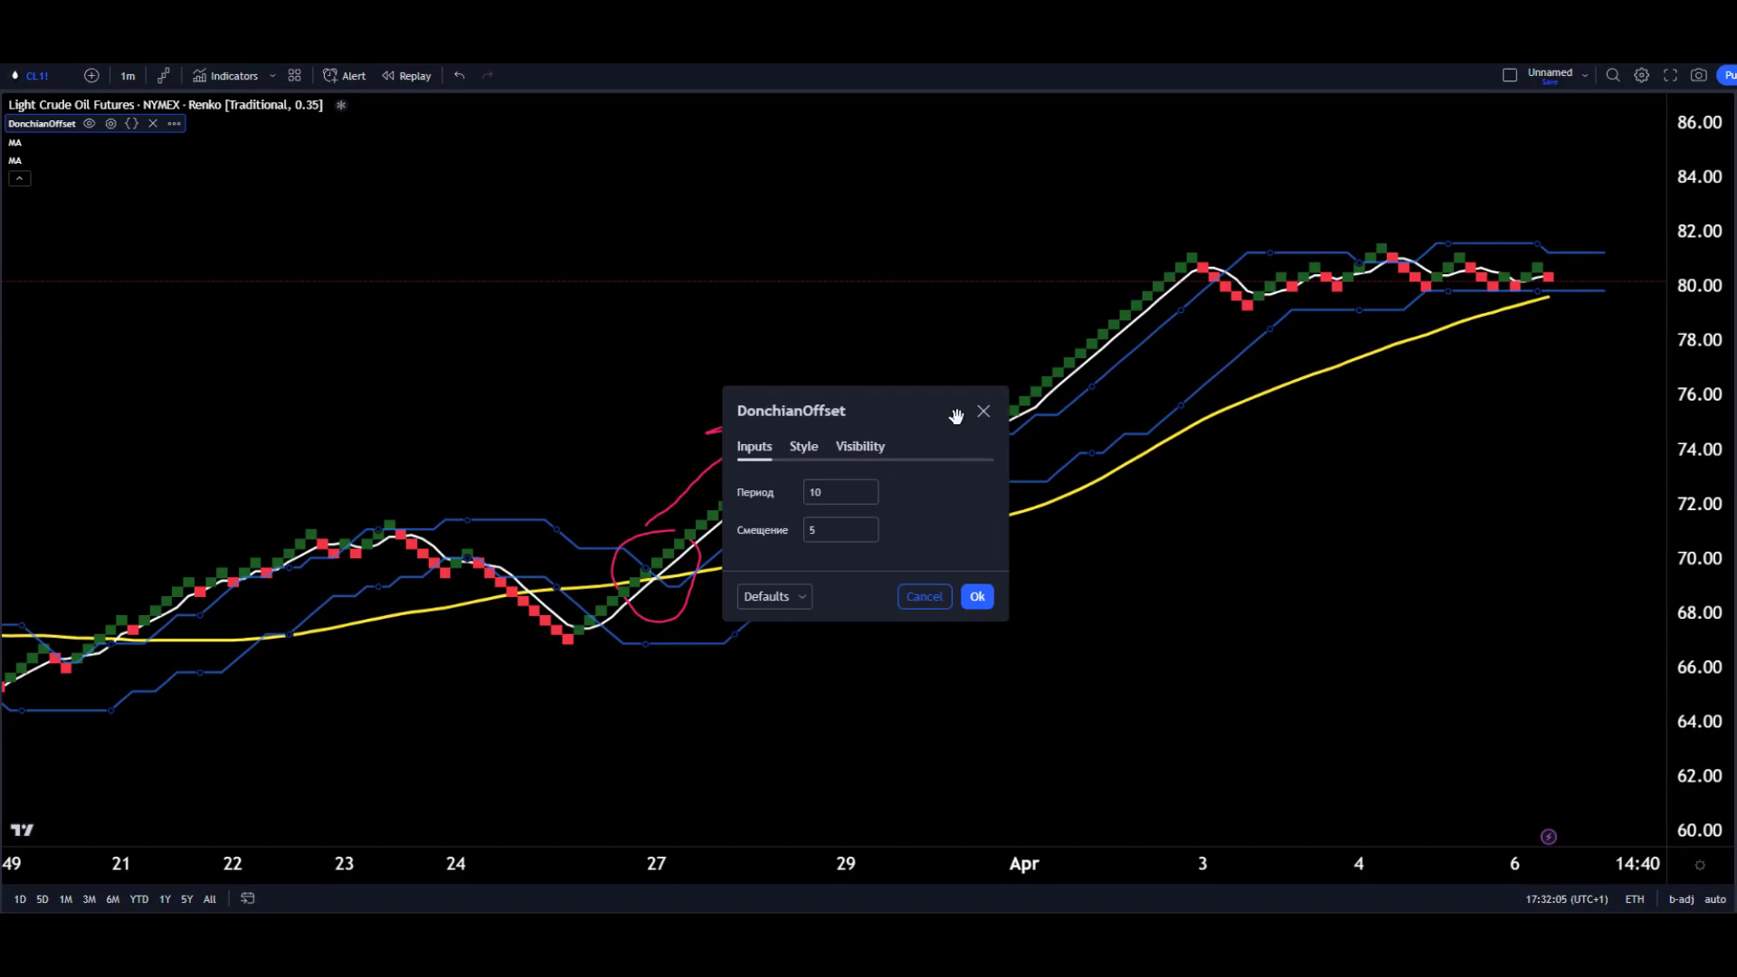
{"action": "left_click", "coordinate": [983, 411]}
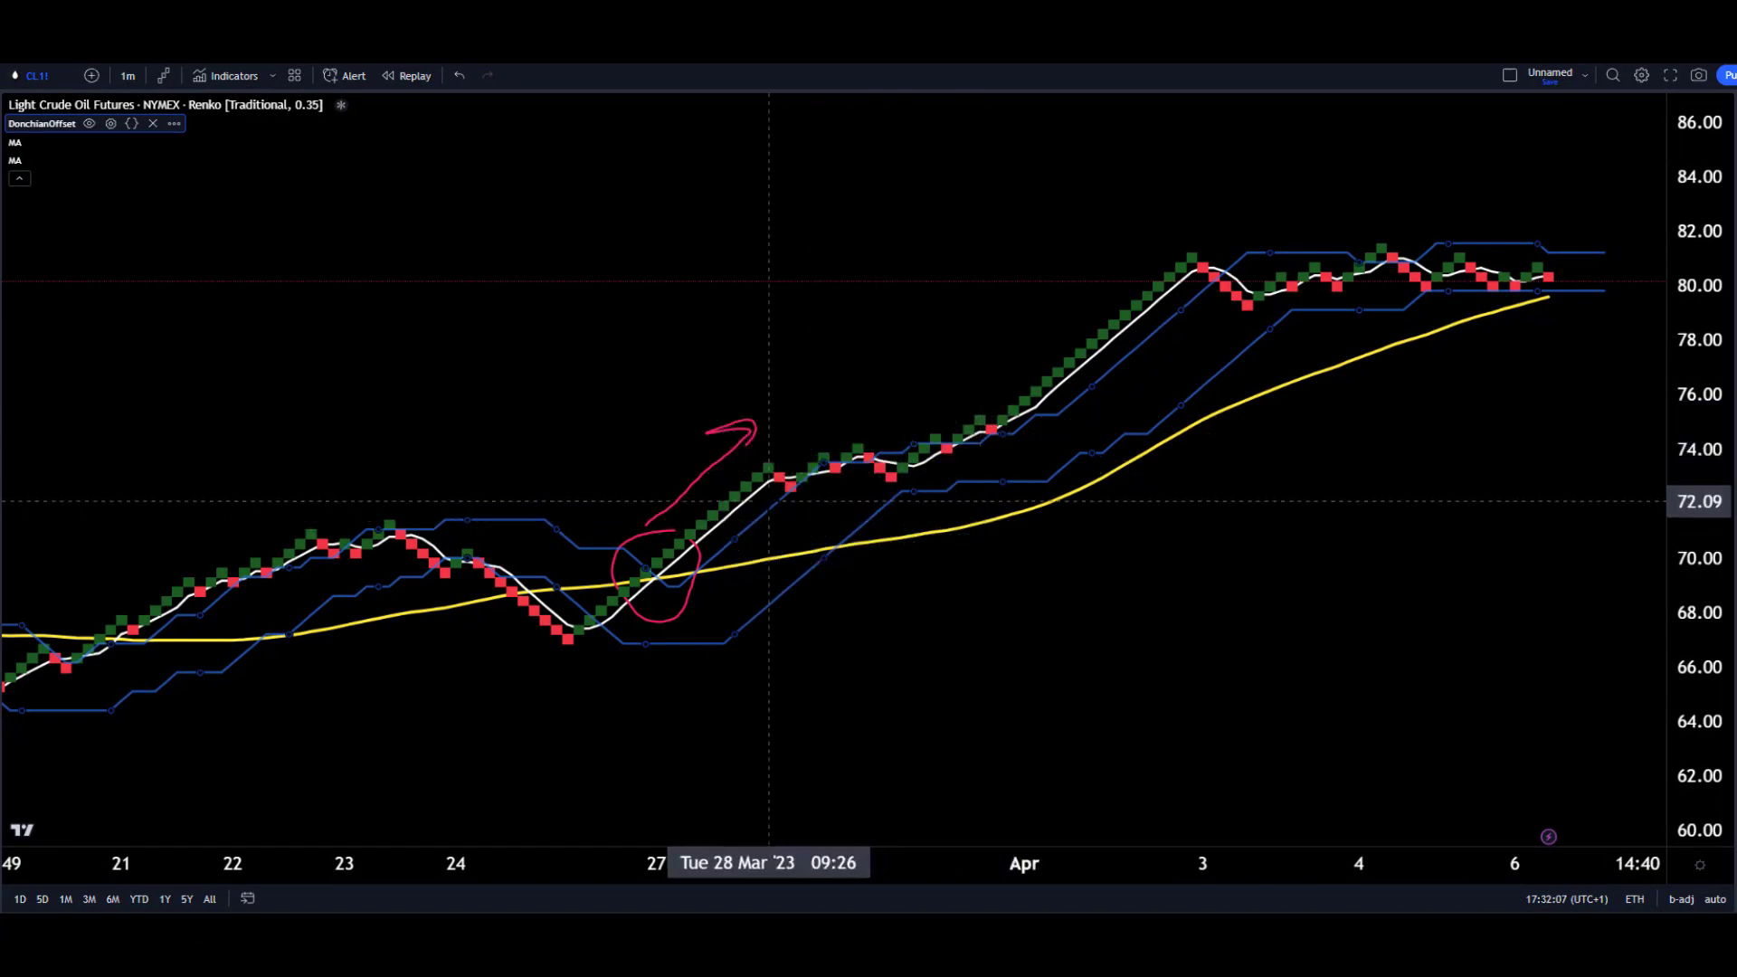
{"action": "right_click", "coordinate": [748, 508]}
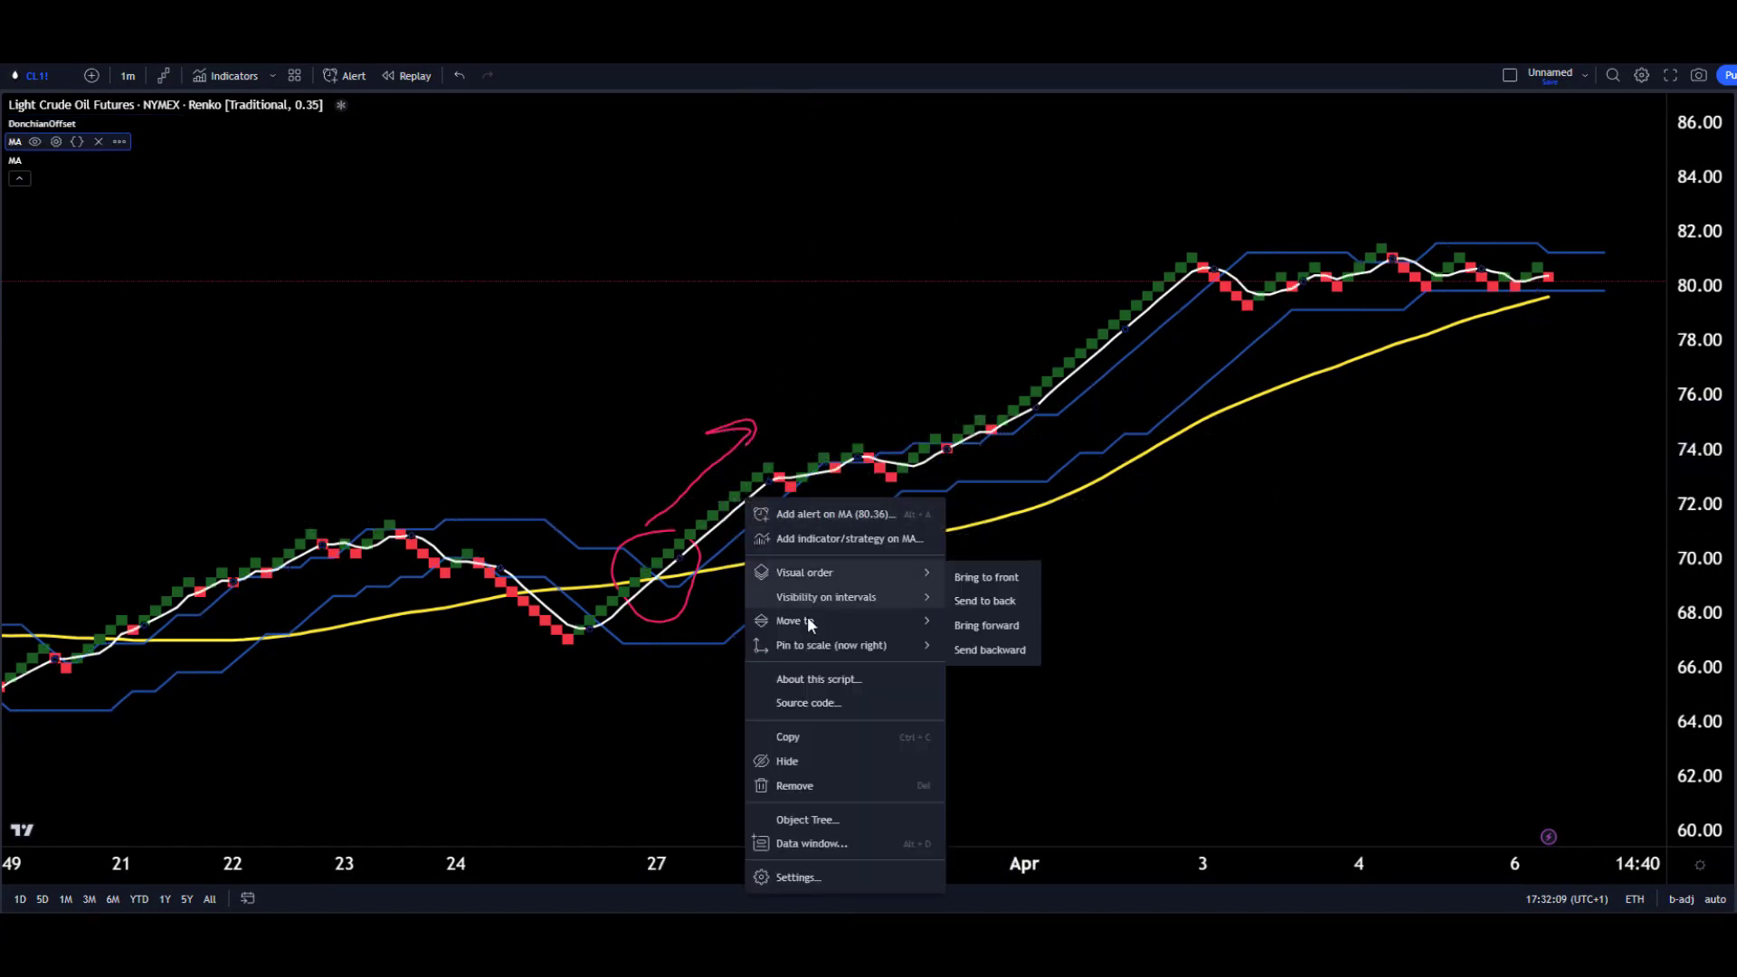
{"action": "left_click", "coordinate": [816, 872]}
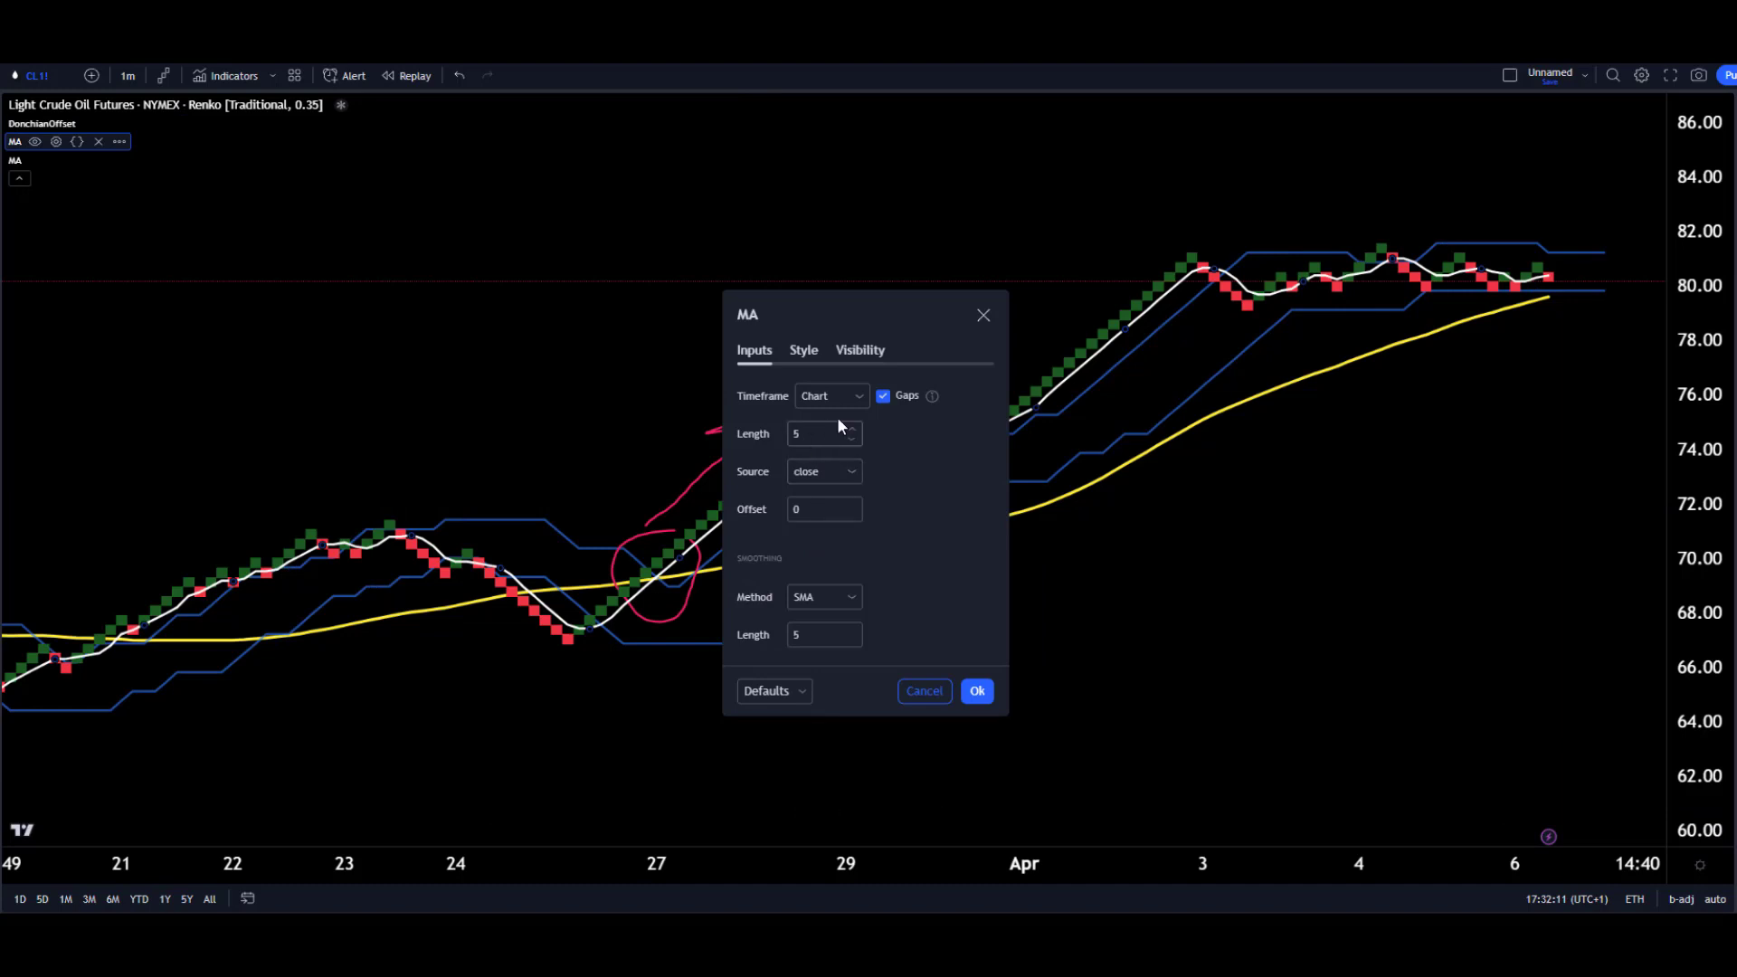
{"action": "left_click", "coordinate": [985, 314]}
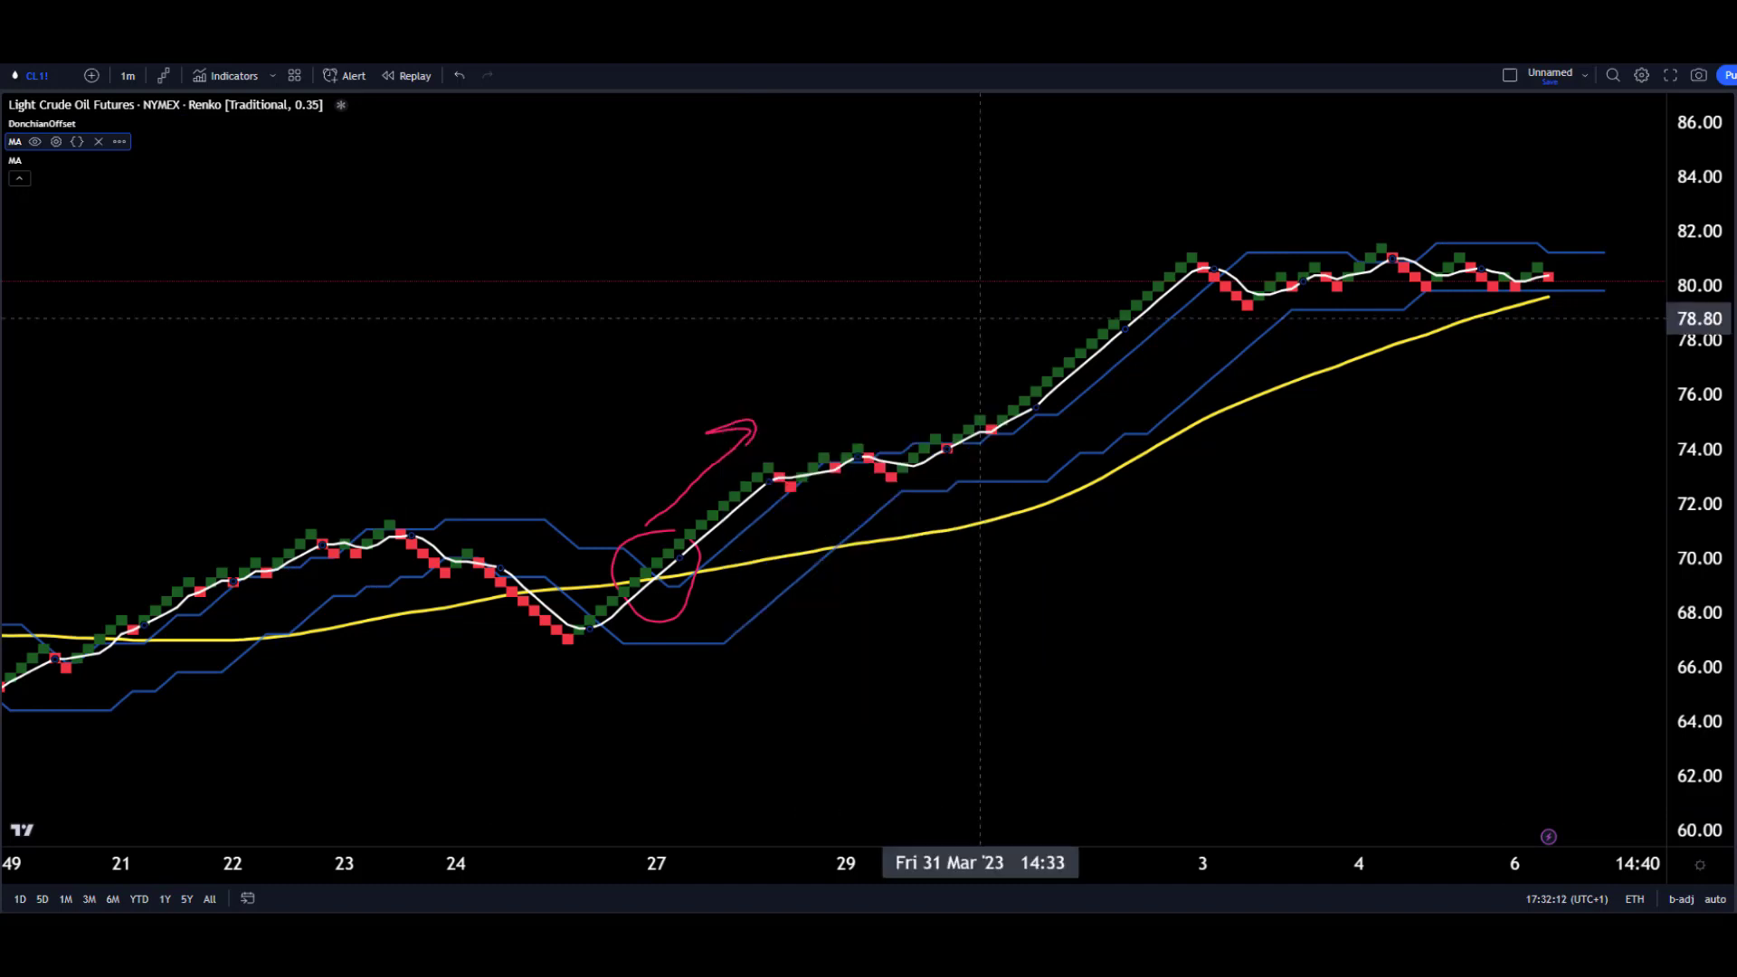
{"action": "right_click", "coordinate": [914, 541]}
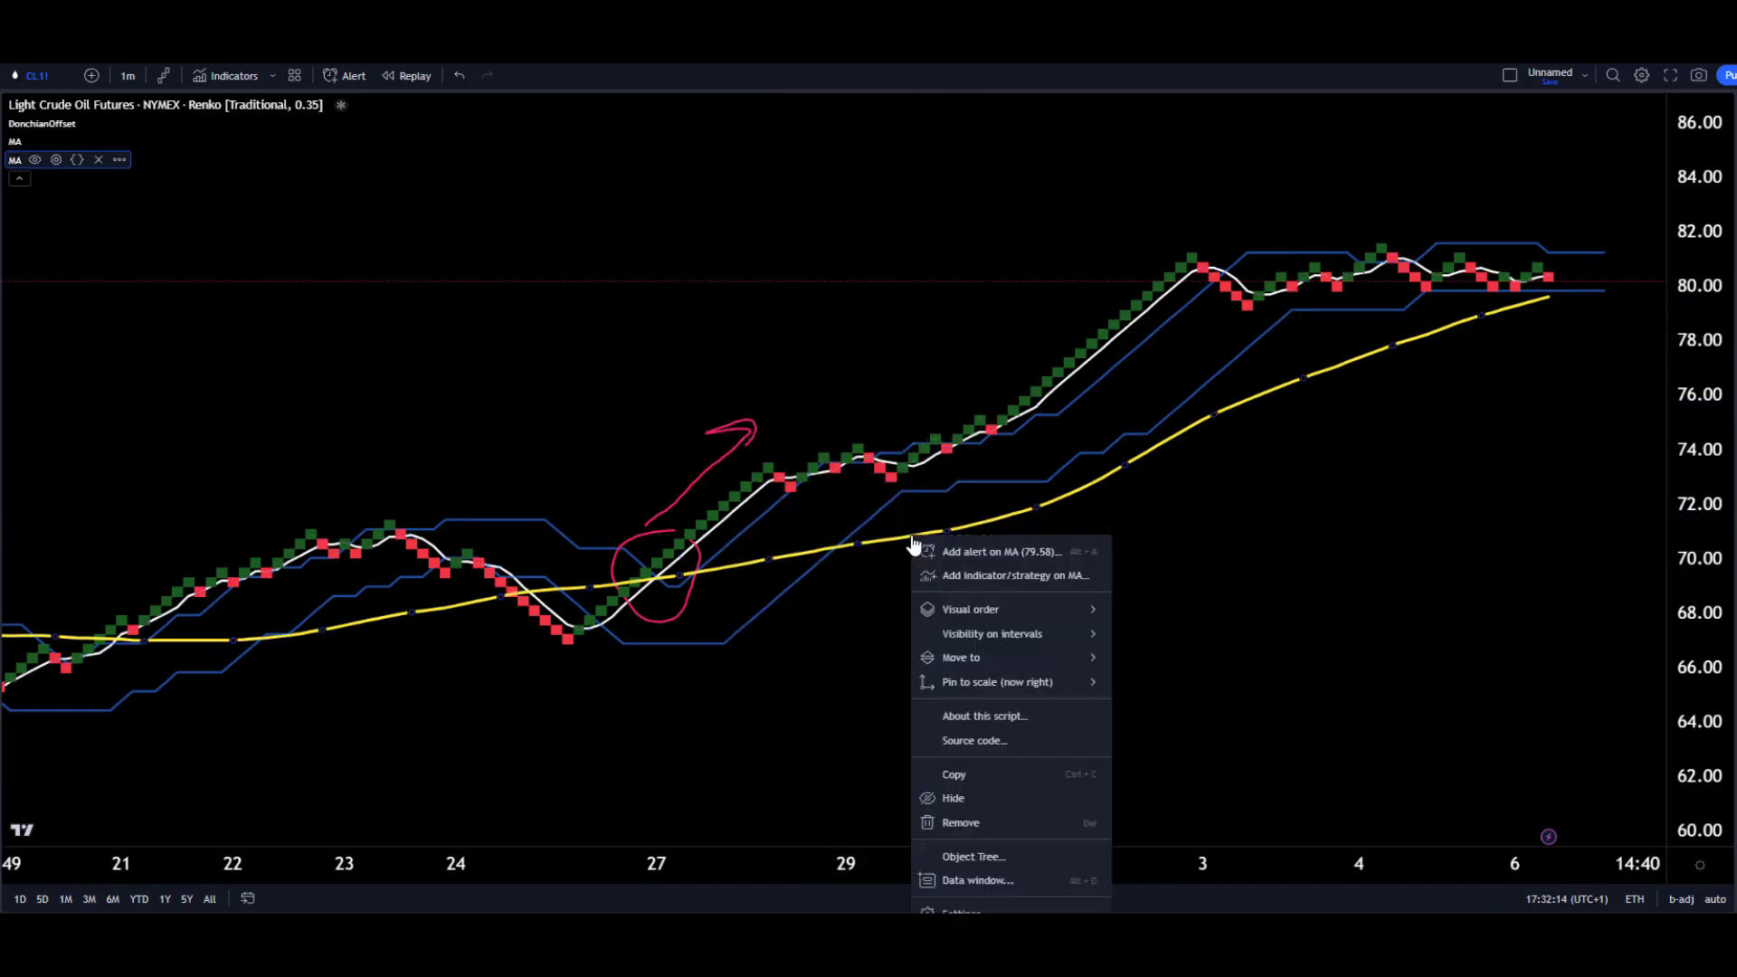
{"action": "left_click", "coordinate": [972, 909]}
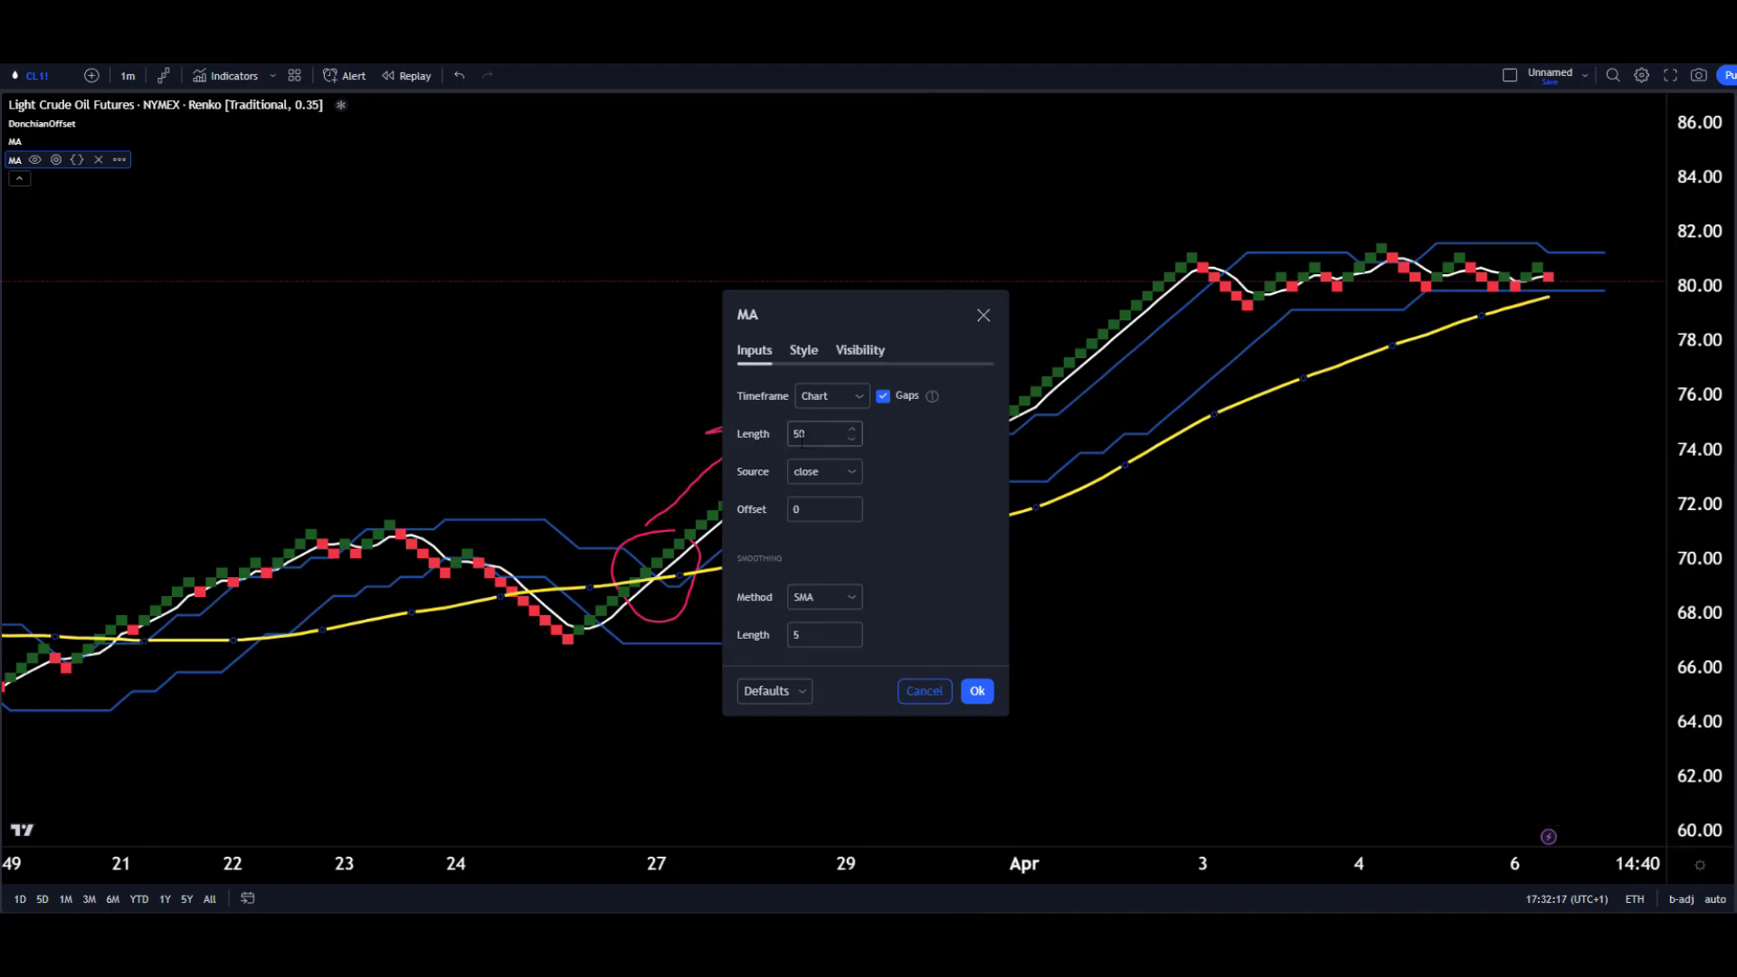
{"action": "left_click", "coordinate": [982, 316]}
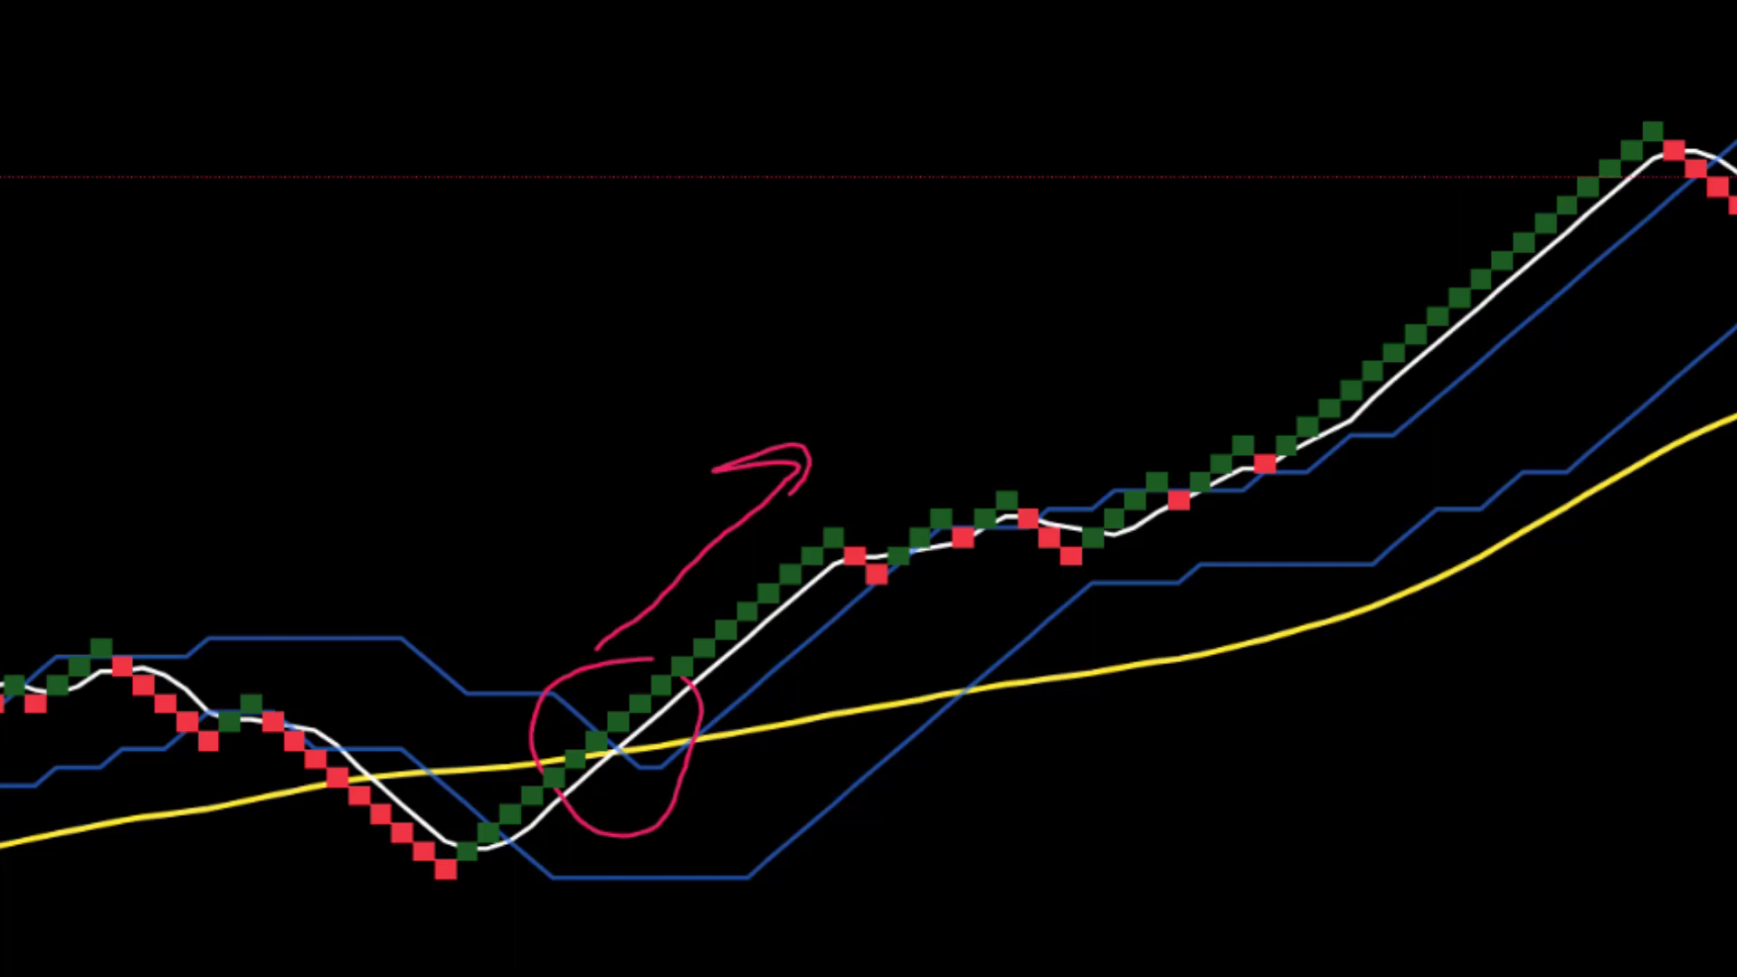
Draw freehand brush circles and strokes around the red Renko bricks of the pullback
{"action": "mouse_move", "coordinate": [833, 520]}
{"action": "left_mouse_down"}
{"action": "mouse_move", "coordinate": [833, 578]}
{"action": "mouse_move", "coordinate": [875, 539]}
{"action": "mouse_move", "coordinate": [855, 513]}
{"action": "left_mouse_up"}
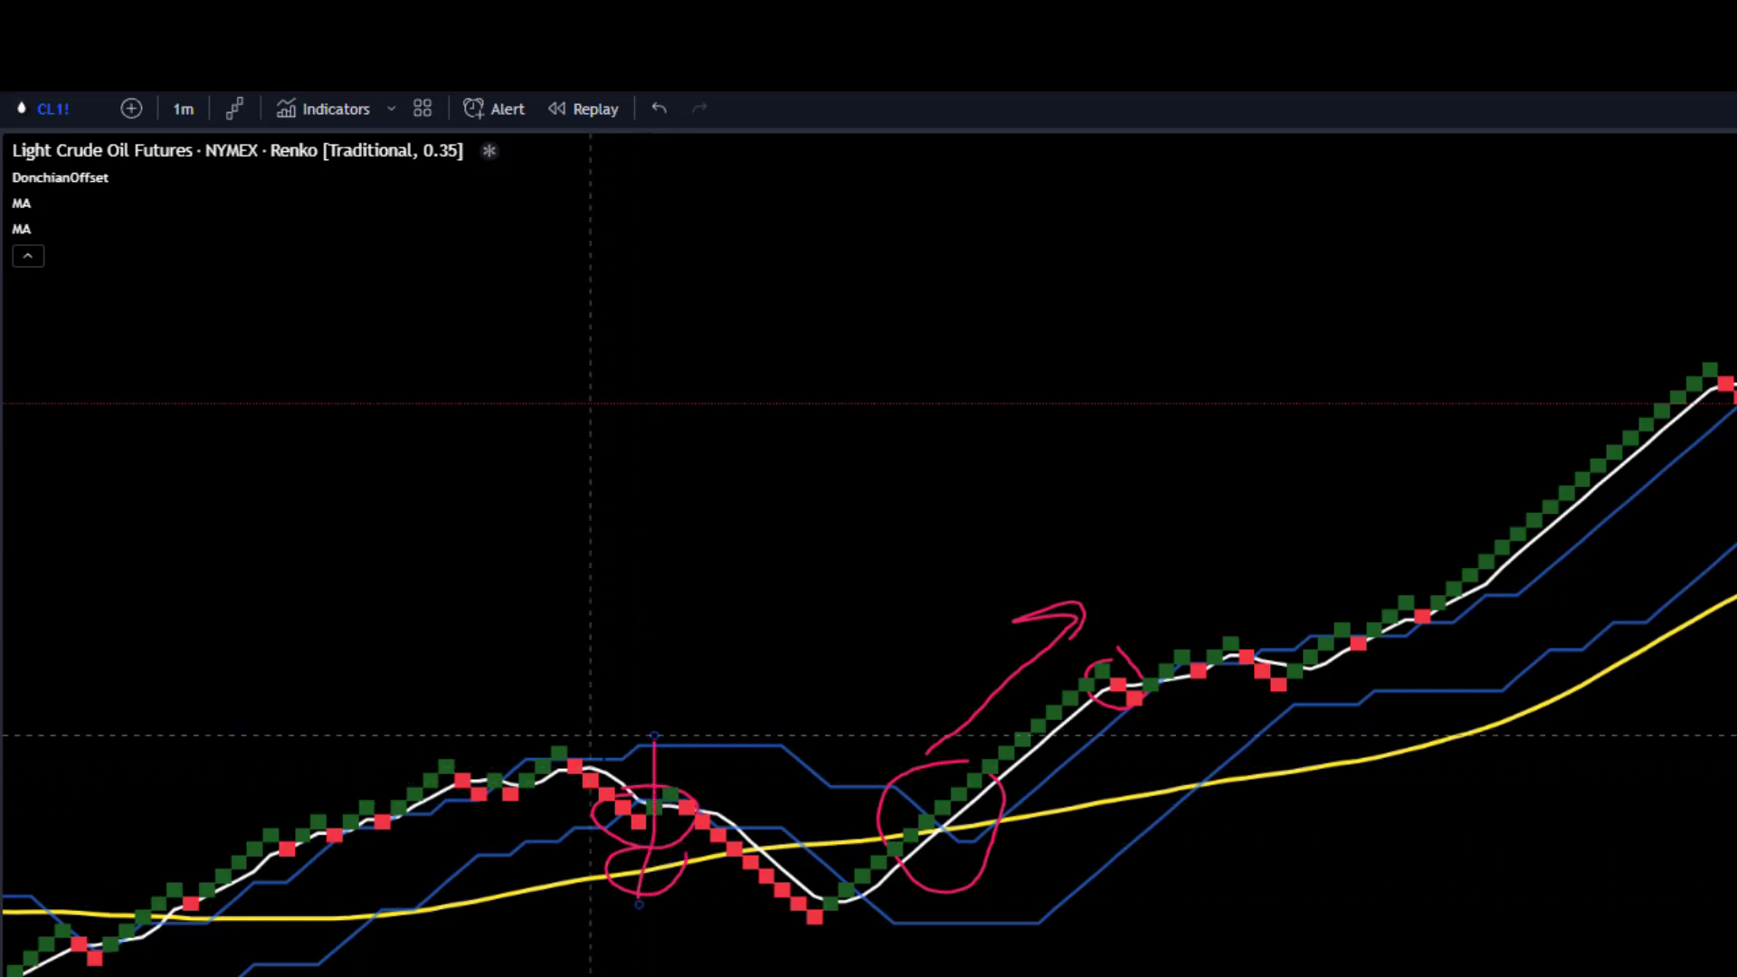
{"action": "left_click_drag", "start_coordinate": [591, 735], "coordinate": [718, 944]}
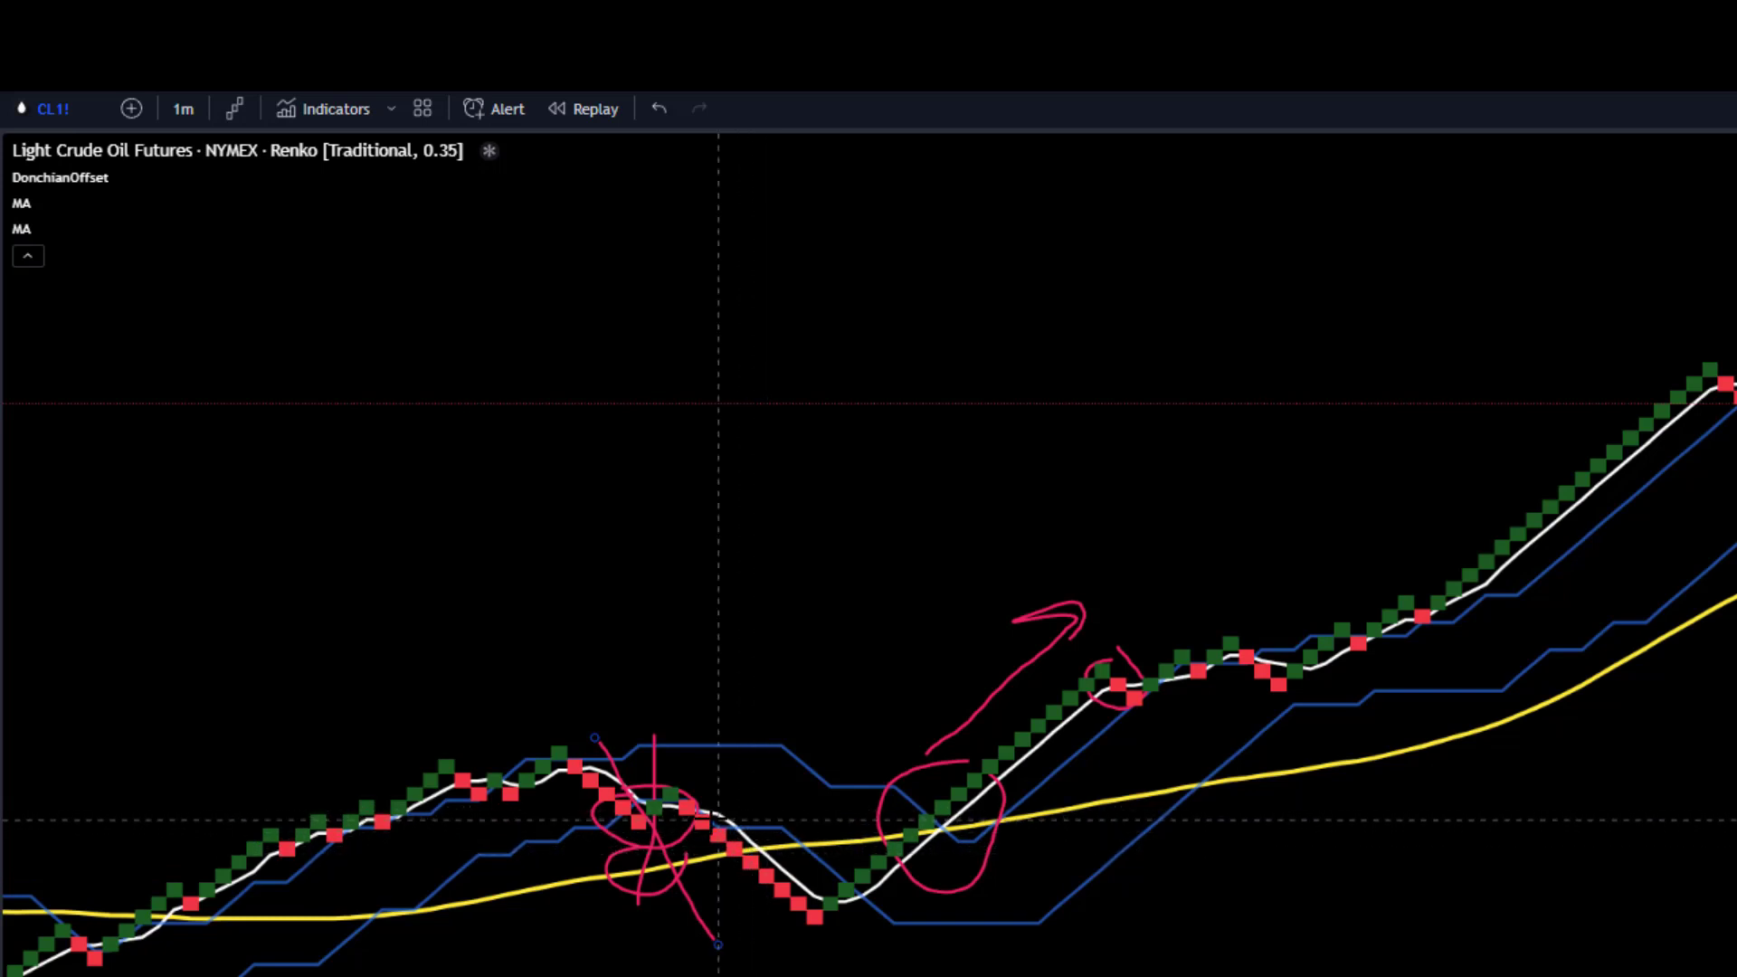
{"action": "mouse_move", "coordinate": [724, 809]}
{"action": "left_mouse_down"}
{"action": "mouse_move", "coordinate": [692, 805]}
{"action": "mouse_move", "coordinate": [734, 804]}
{"action": "left_mouse_up"}
{"action": "mouse_move", "coordinate": [750, 848]}
{"action": "left_mouse_down"}
{"action": "mouse_move", "coordinate": [737, 868]}
{"action": "mouse_move", "coordinate": [778, 873]}
{"action": "mouse_move", "coordinate": [789, 834]}
{"action": "mouse_move", "coordinate": [749, 868]}
{"action": "mouse_move", "coordinate": [829, 905]}
{"action": "left_mouse_up"}
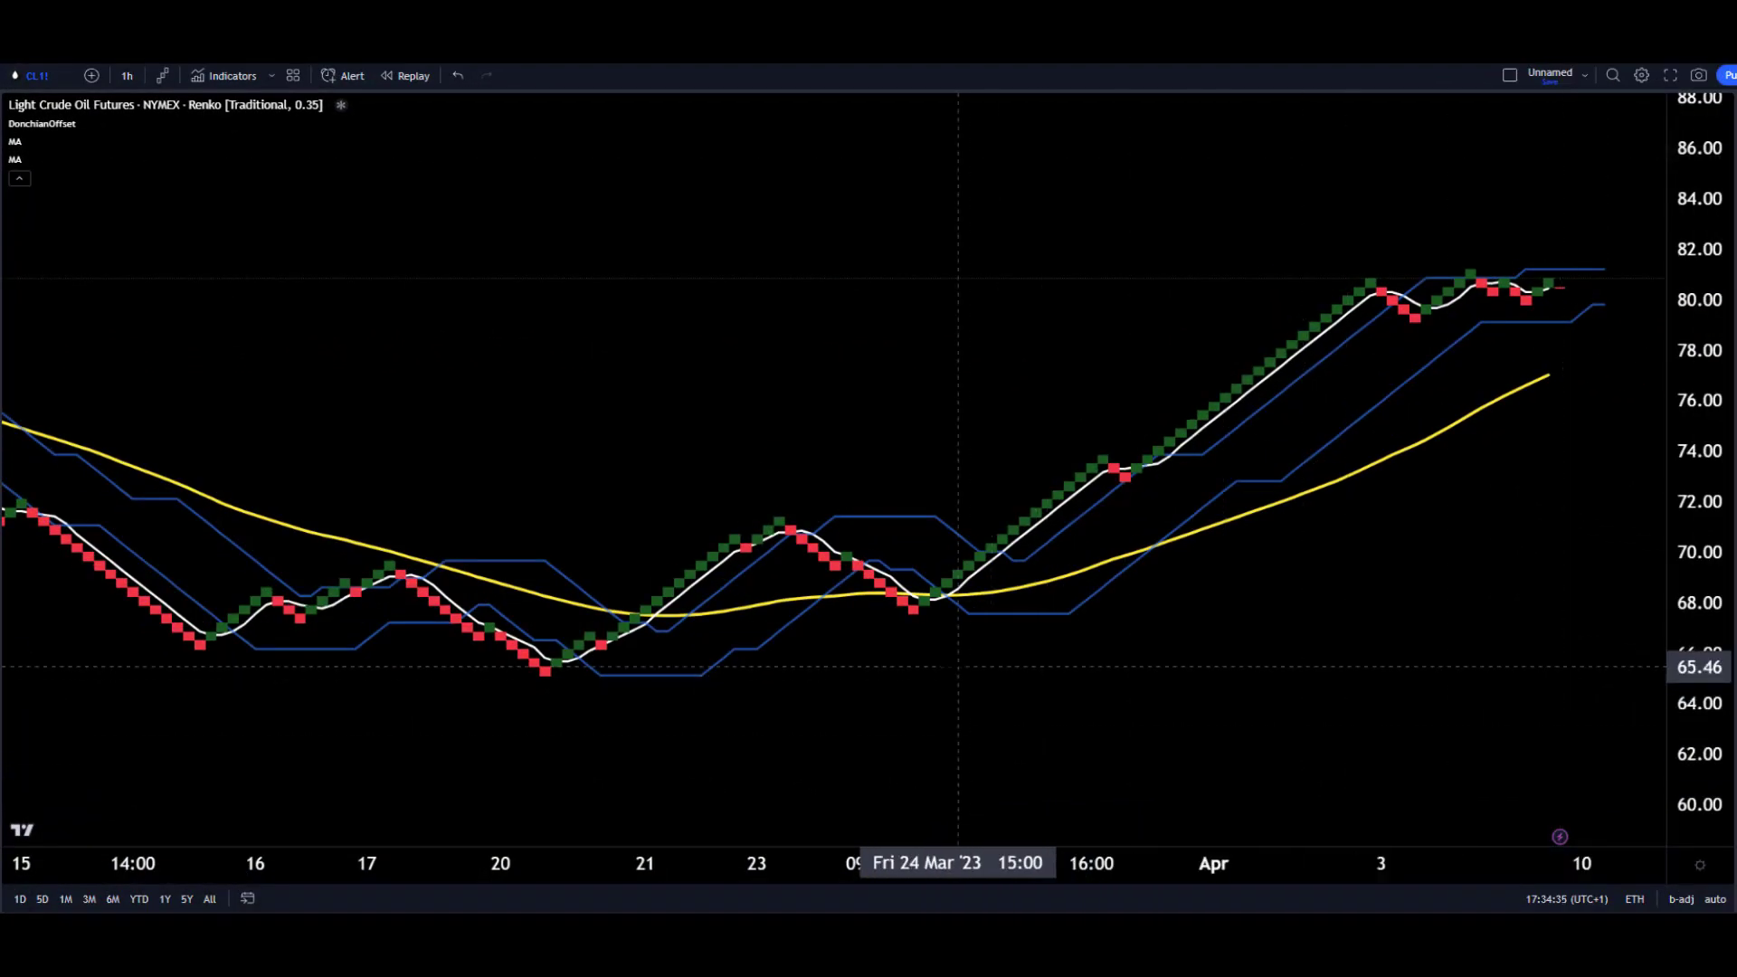
Change the DonchianOffset band settings to period 30 with a larger offset and apply them
{"action": "right_click", "coordinate": [884, 525]}
{"action": "left_click", "coordinate": [941, 893]}
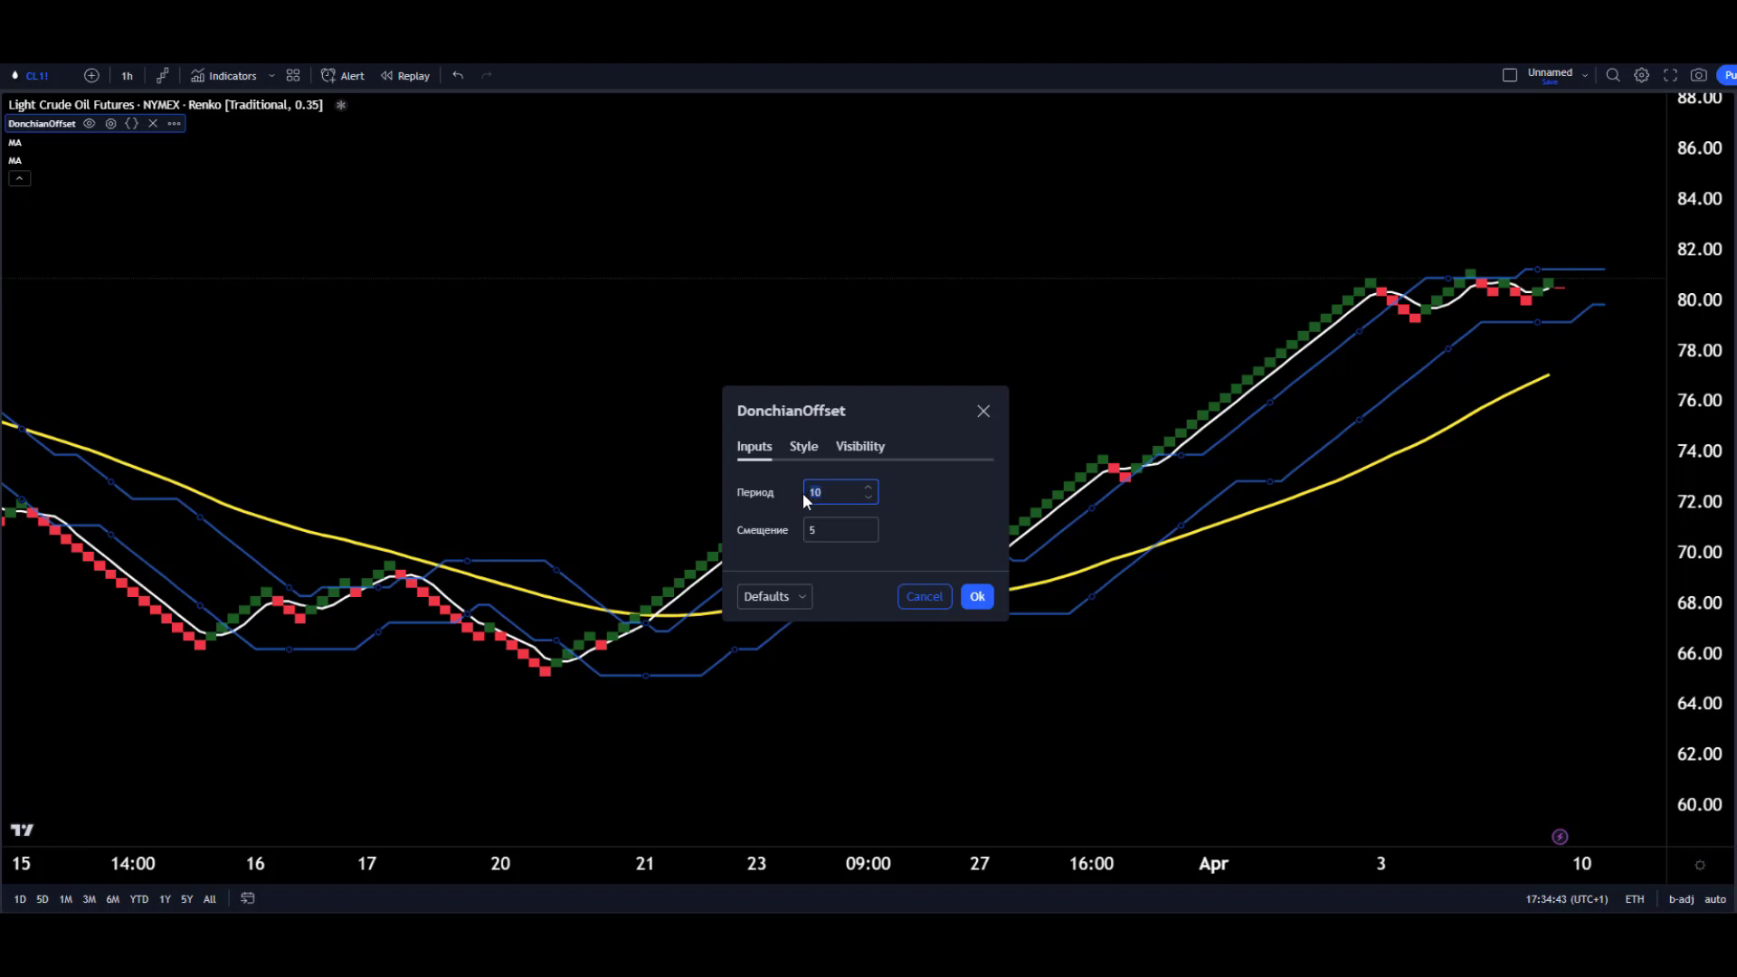
{"action": "type", "text": "10"}
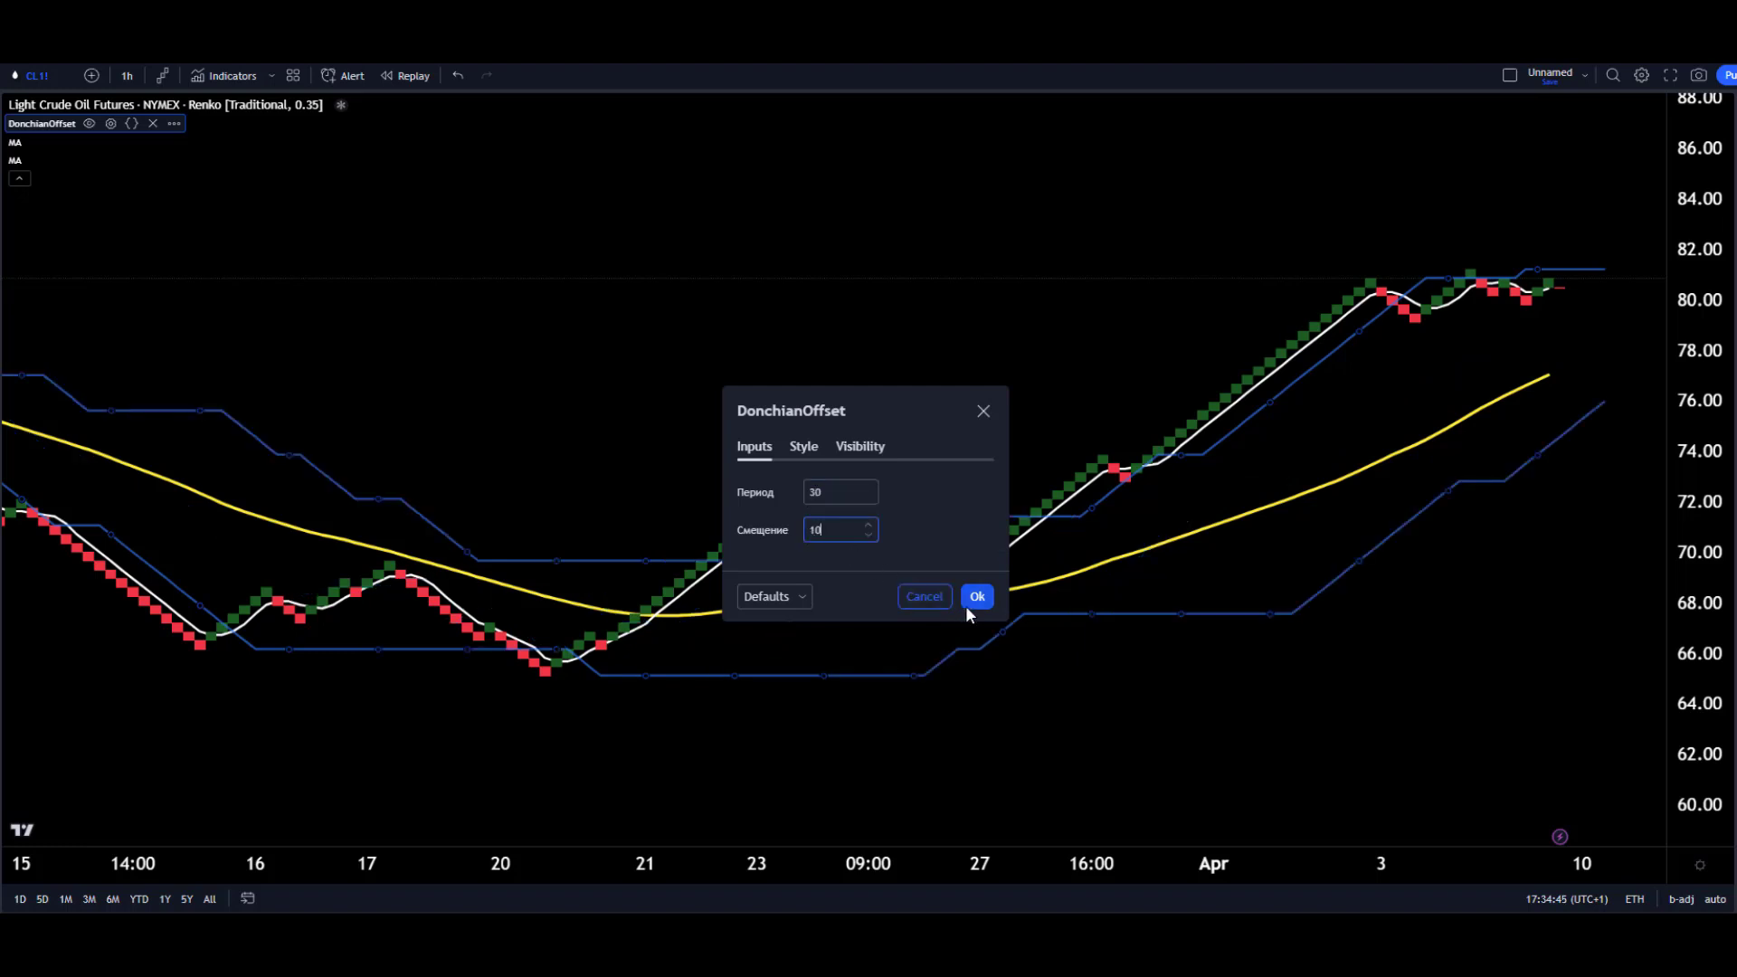
{"action": "left_click", "coordinate": [972, 603]}
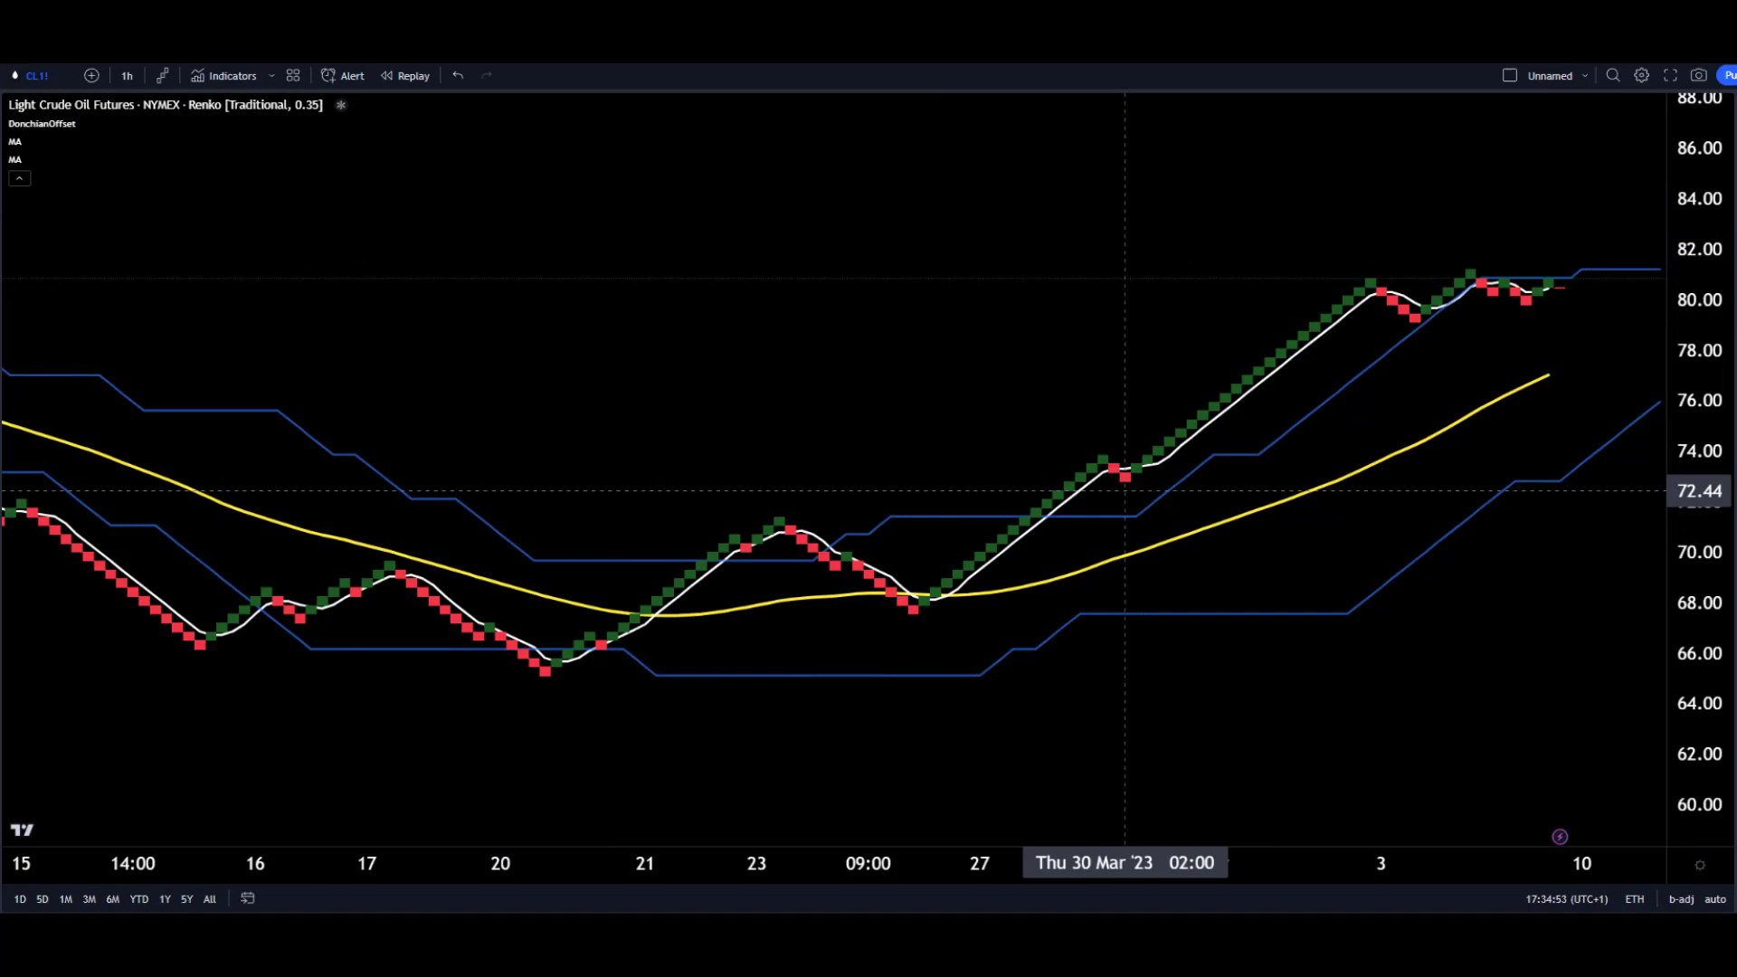
Brush red marks around two late-March brick clusters and the 20 March low
{"action": "mouse_move", "coordinate": [1048, 505]}
{"action": "left_mouse_down"}
{"action": "mouse_move", "coordinate": [1048, 523]}
{"action": "mouse_move", "coordinate": [1056, 503]}
{"action": "left_mouse_up"}
{"action": "mouse_move", "coordinate": [1122, 463]}
{"action": "left_mouse_down"}
{"action": "mouse_move", "coordinate": [1091, 477]}
{"action": "mouse_move", "coordinate": [1147, 474]}
{"action": "mouse_move", "coordinate": [1411, 283]}
{"action": "mouse_move", "coordinate": [1389, 276]}
{"action": "mouse_move", "coordinate": [1373, 300]}
{"action": "left_mouse_up"}
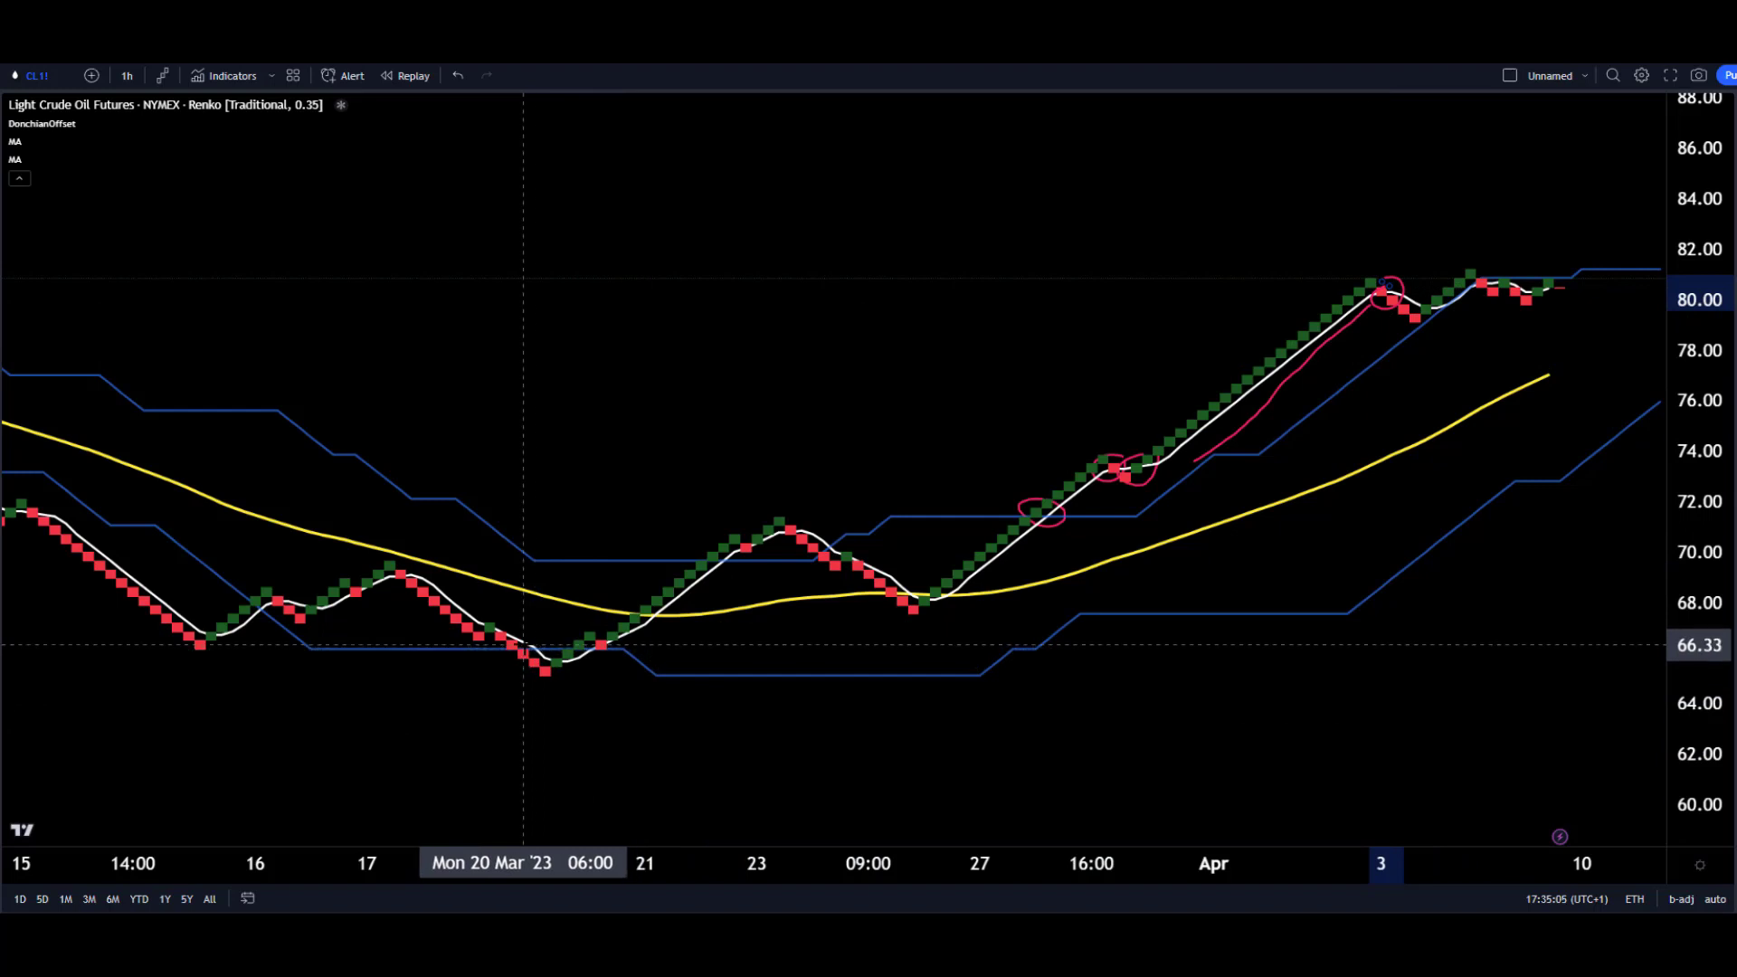
{"action": "mouse_move", "coordinate": [539, 650]}
{"action": "left_mouse_down"}
{"action": "mouse_move", "coordinate": [523, 666]}
{"action": "mouse_move", "coordinate": [542, 647]}
{"action": "mouse_move", "coordinate": [579, 677]}
{"action": "left_mouse_up"}
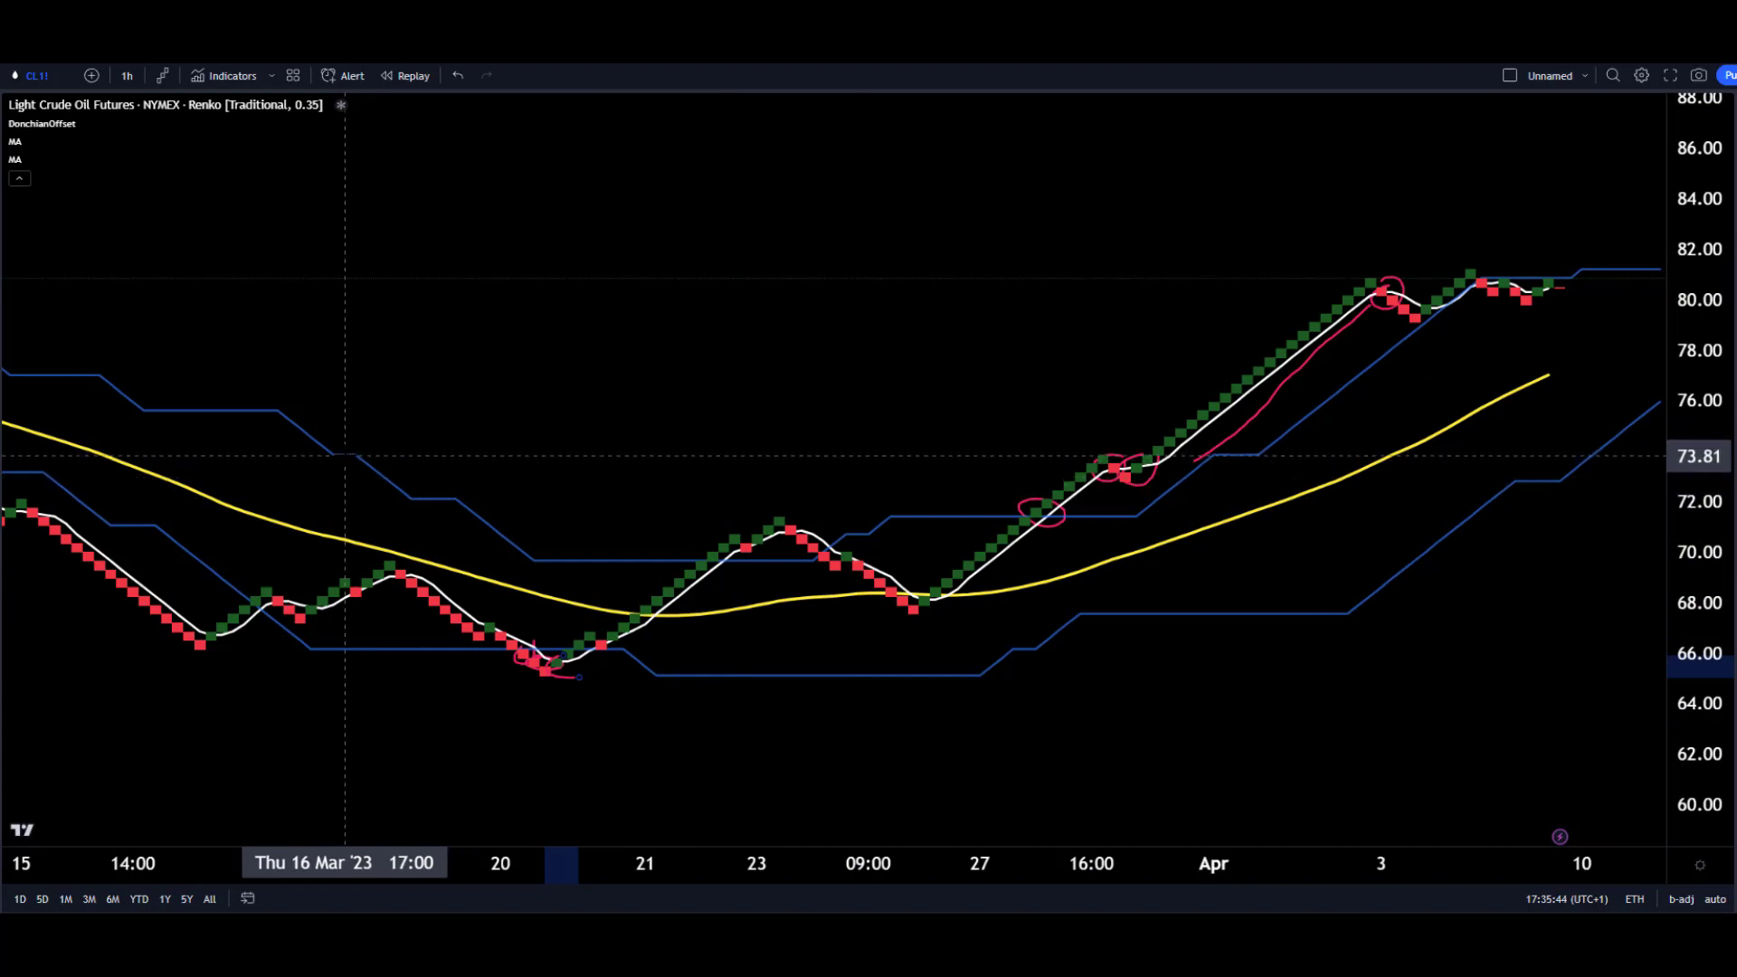
Lower the DonchianOffset period and offset, entering 5 and 0, and apply
{"action": "right_click", "coordinate": [345, 455]}
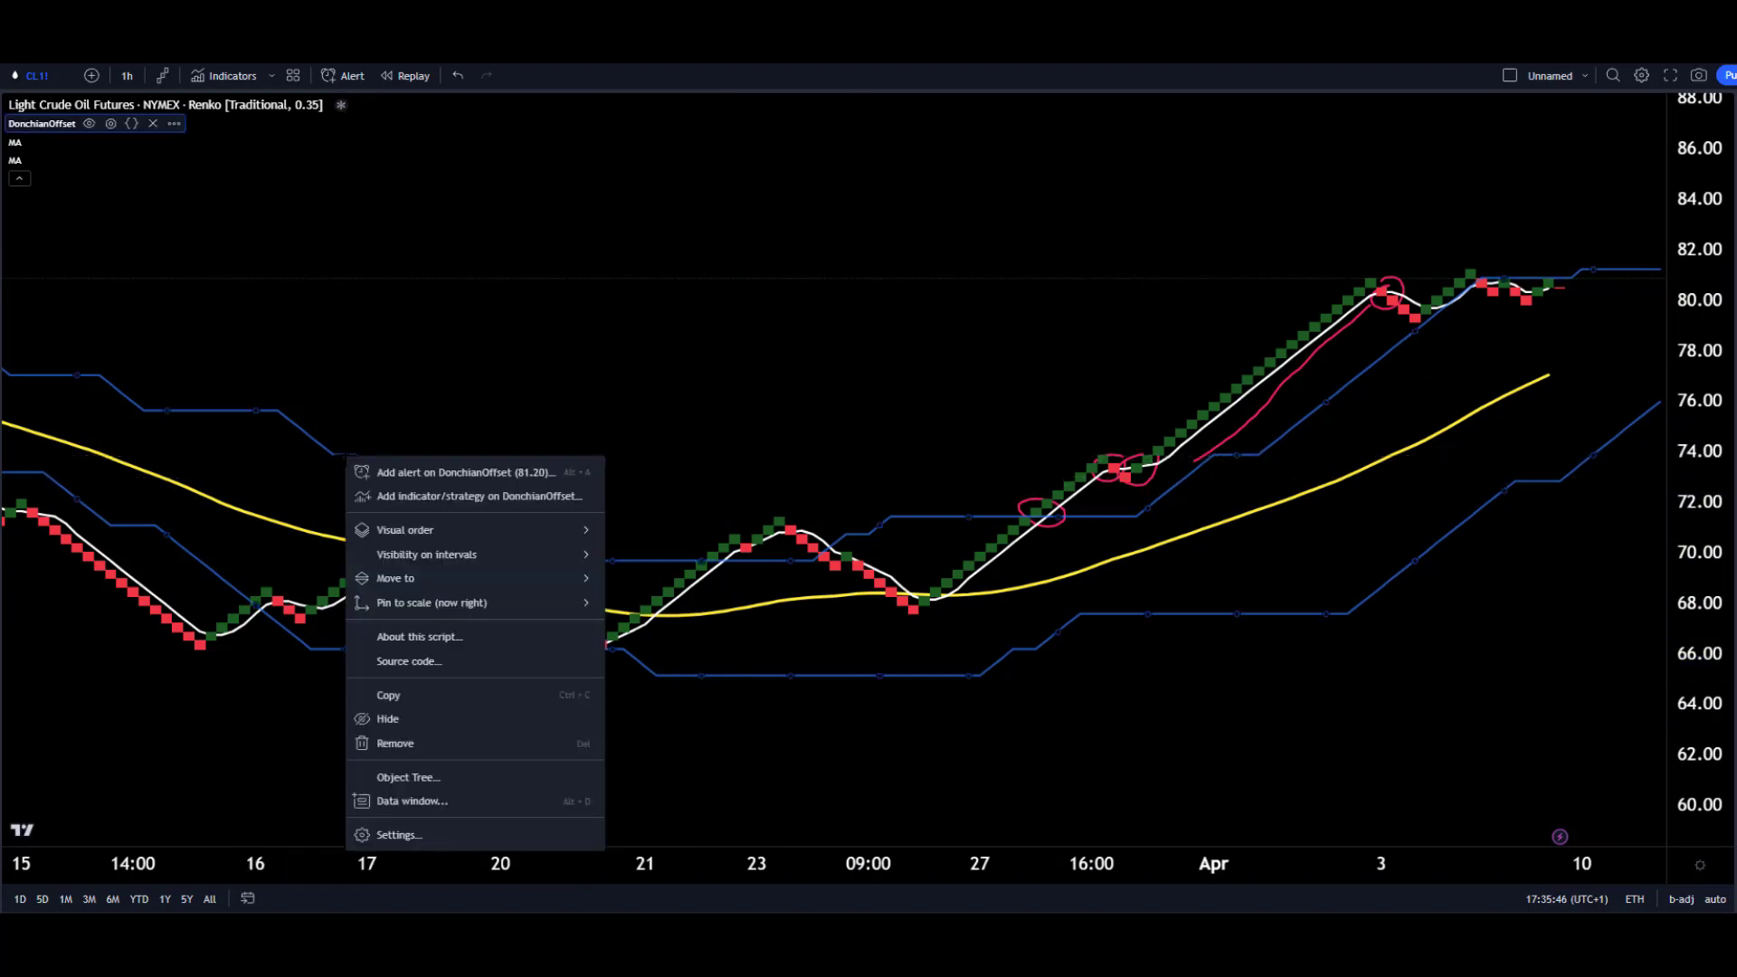
{"action": "left_click", "coordinate": [409, 839]}
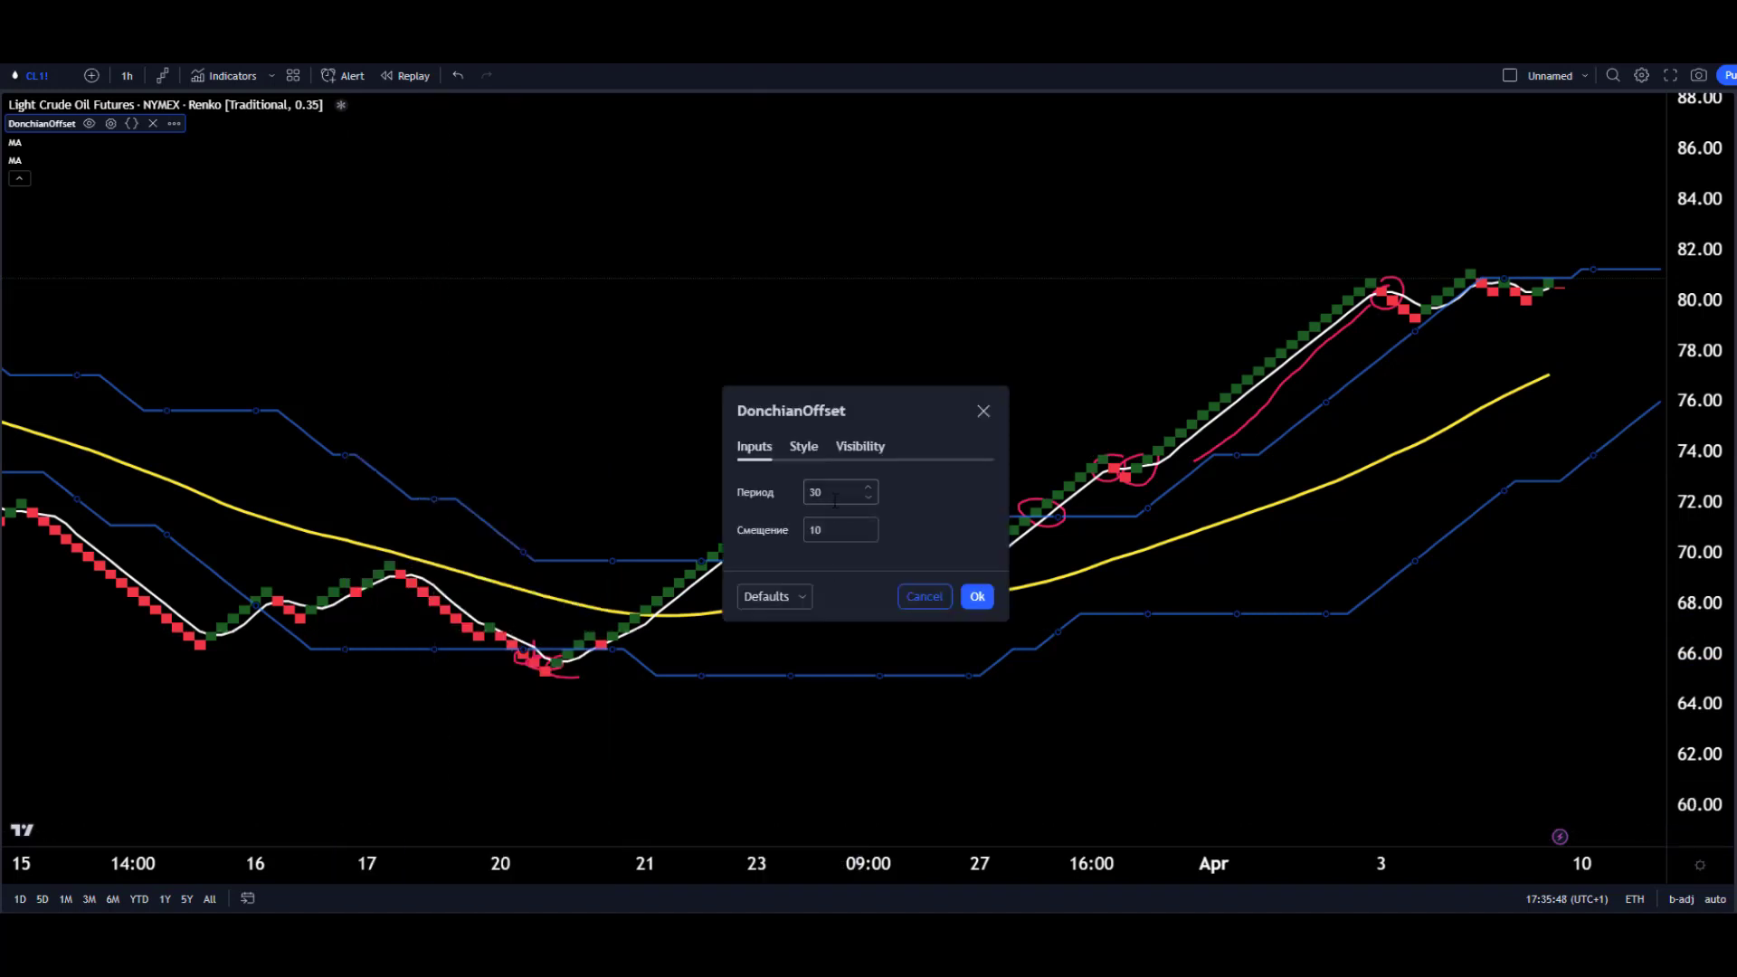
{"action": "left_click_drag", "start_coordinate": [834, 496], "coordinate": [795, 494]}
{"action": "type", "text": "5"}
{"action": "key", "text": "Tab"}
{"action": "type", "text": "0"}
{"action": "left_click", "coordinate": [977, 596]}
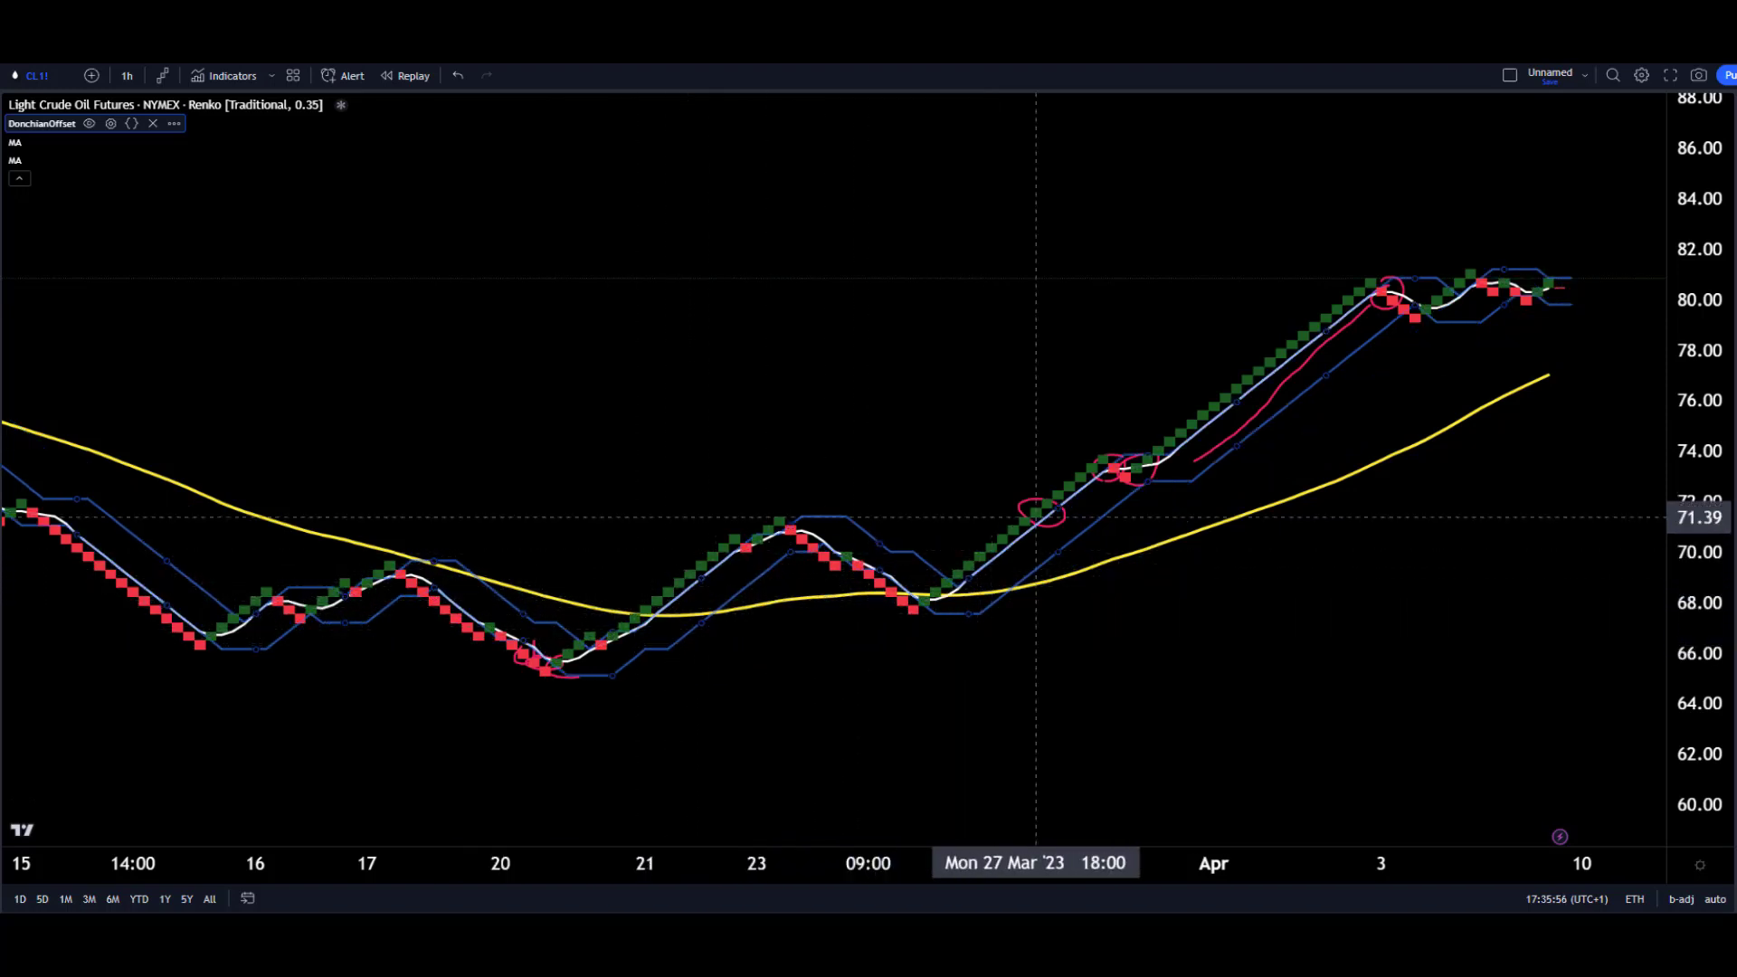
Reapply the DonchianOffset settings at Period 3, Offset 3 and deselect the indicator
{"action": "right_click", "coordinate": [841, 523]}
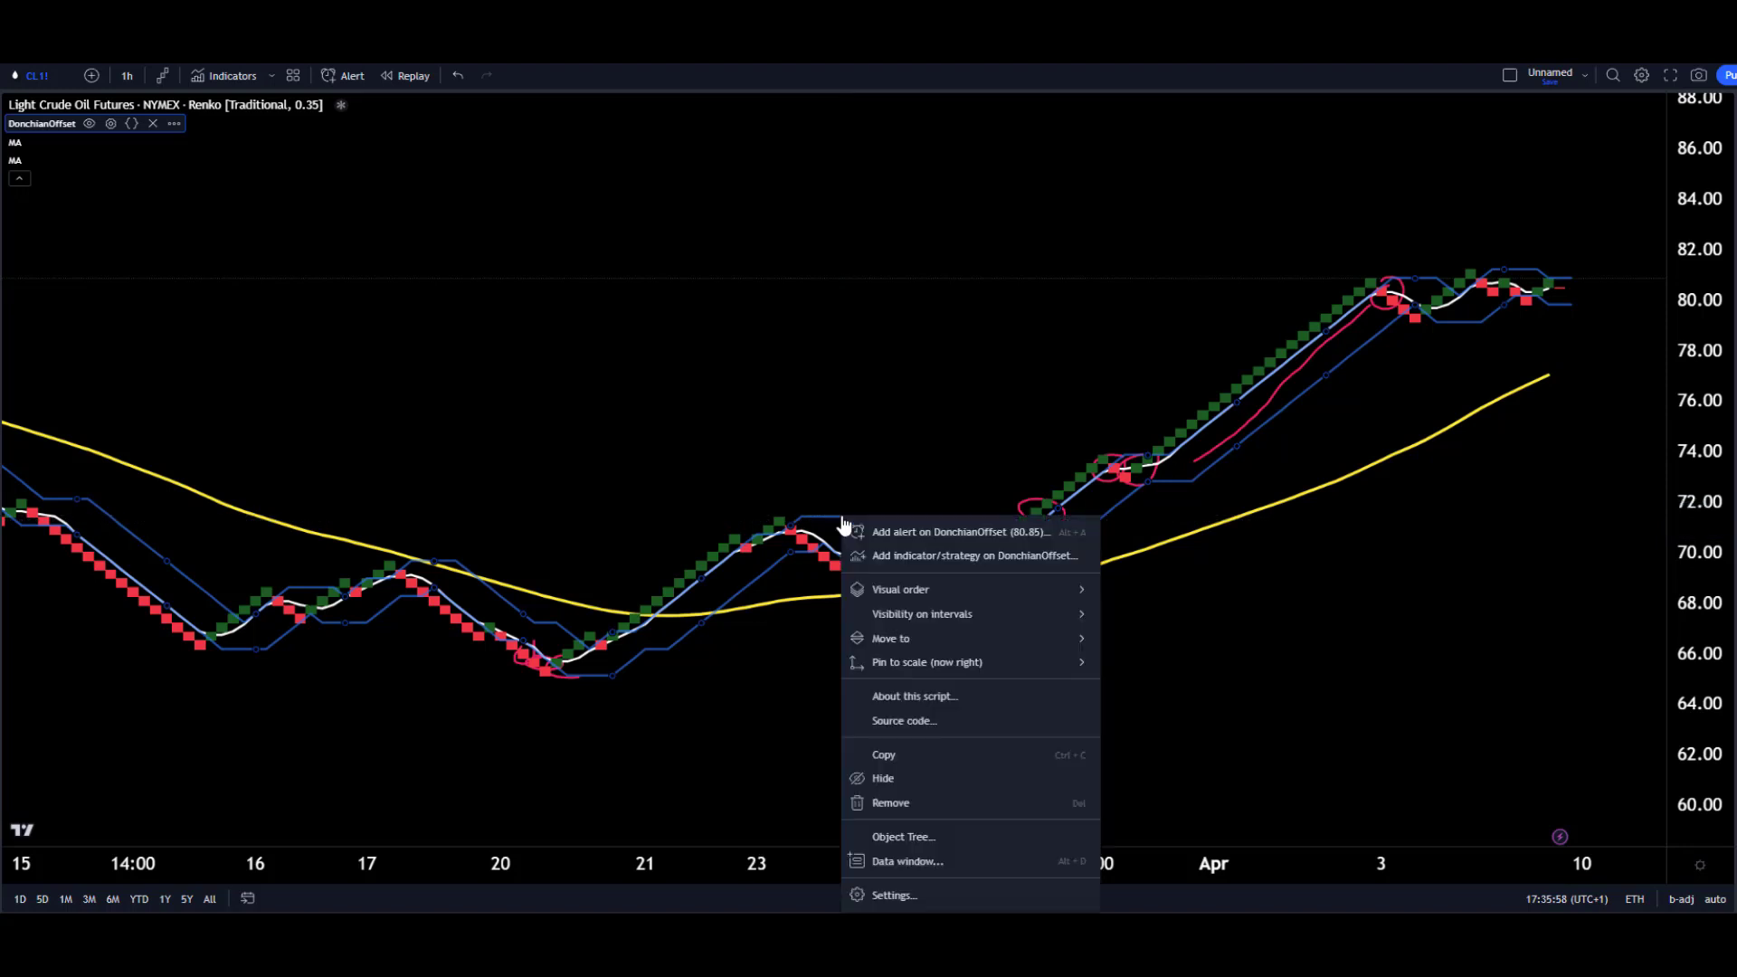
{"action": "left_click", "coordinate": [901, 896]}
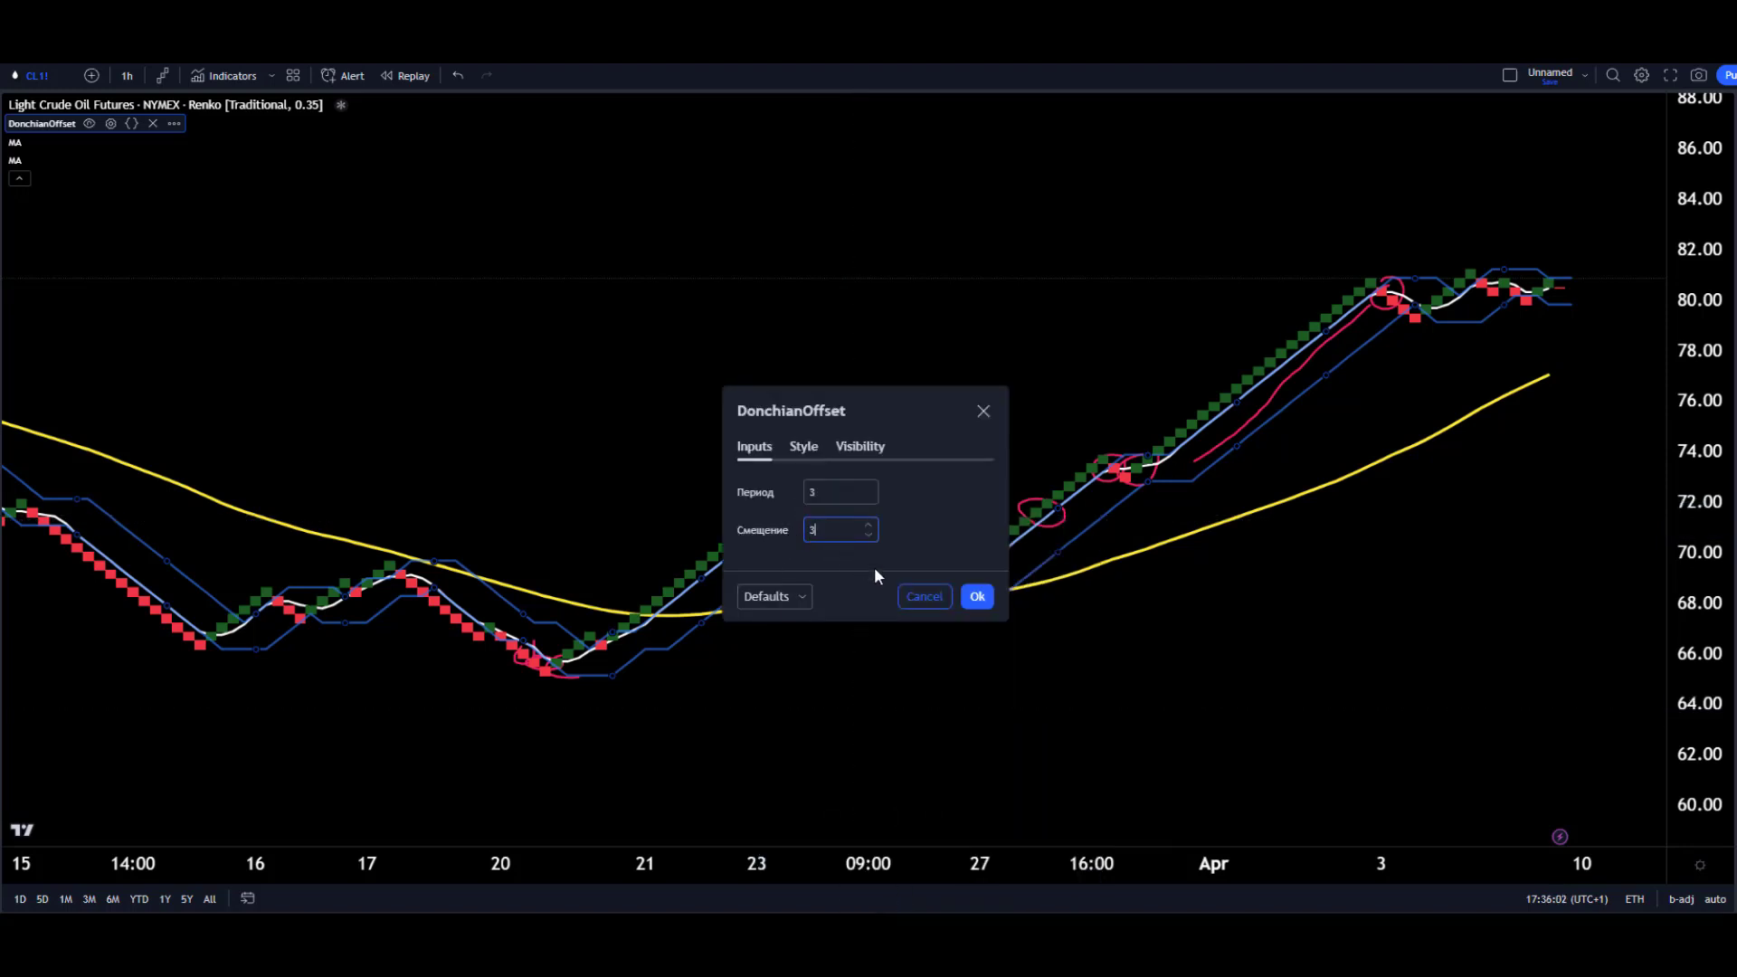
{"action": "left_click", "coordinate": [977, 596]}
{"action": "left_click", "coordinate": [958, 651]}
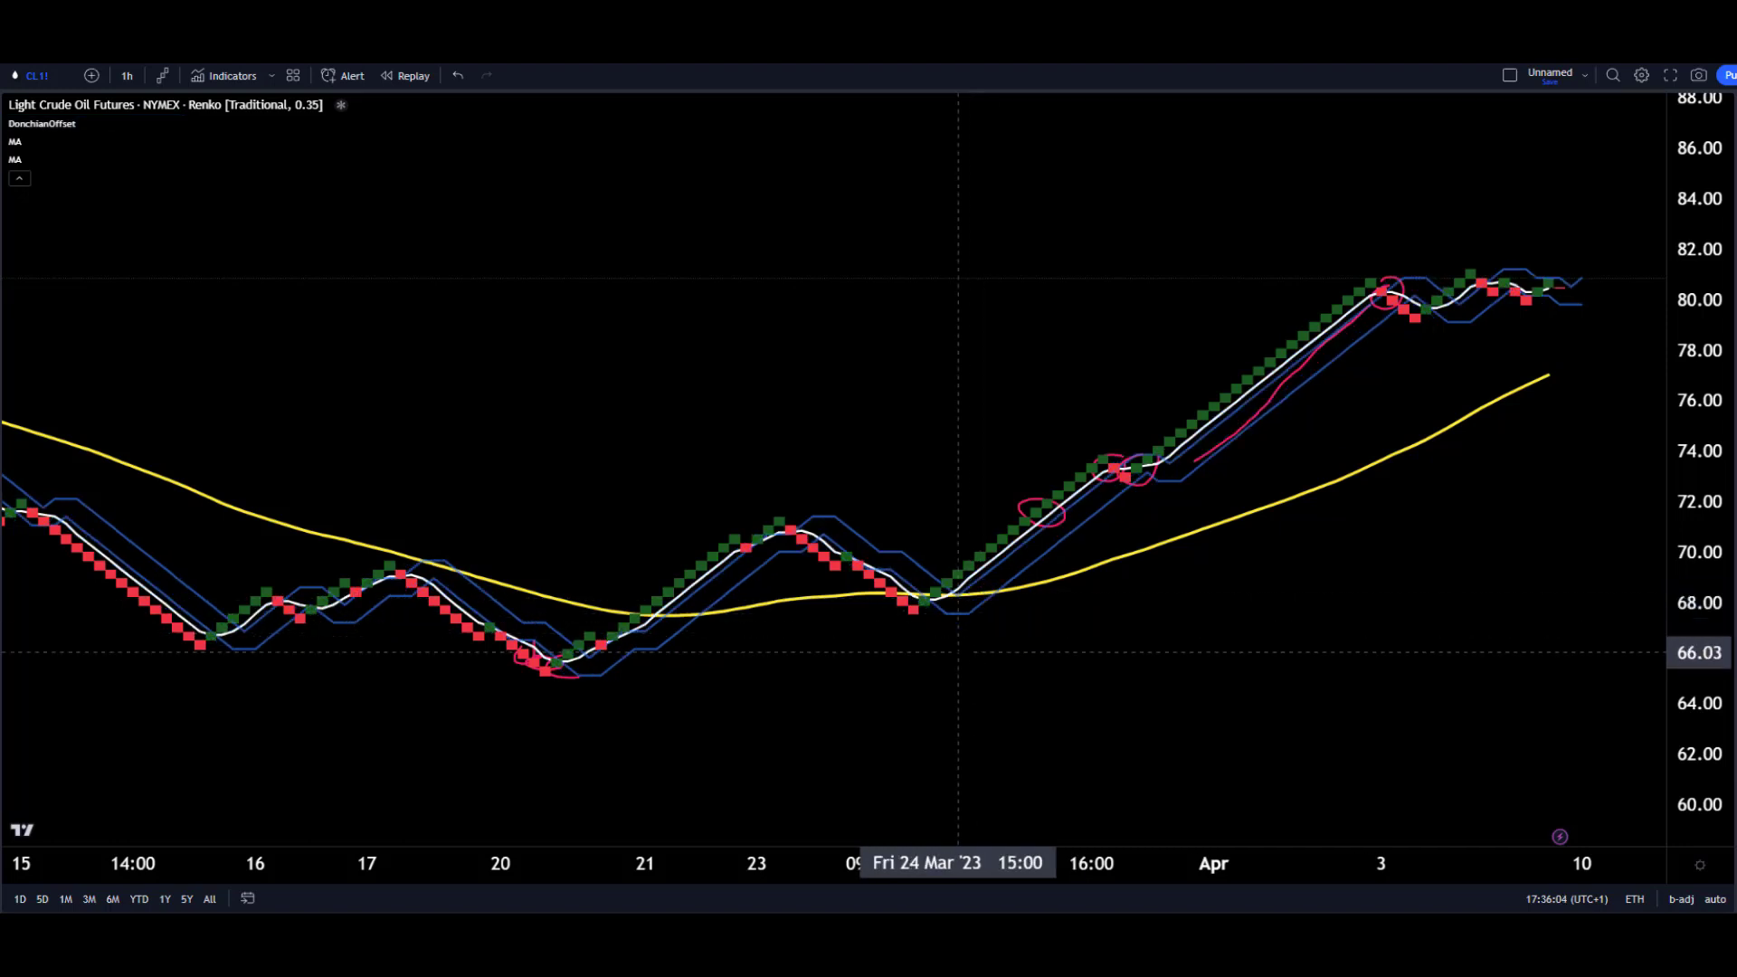